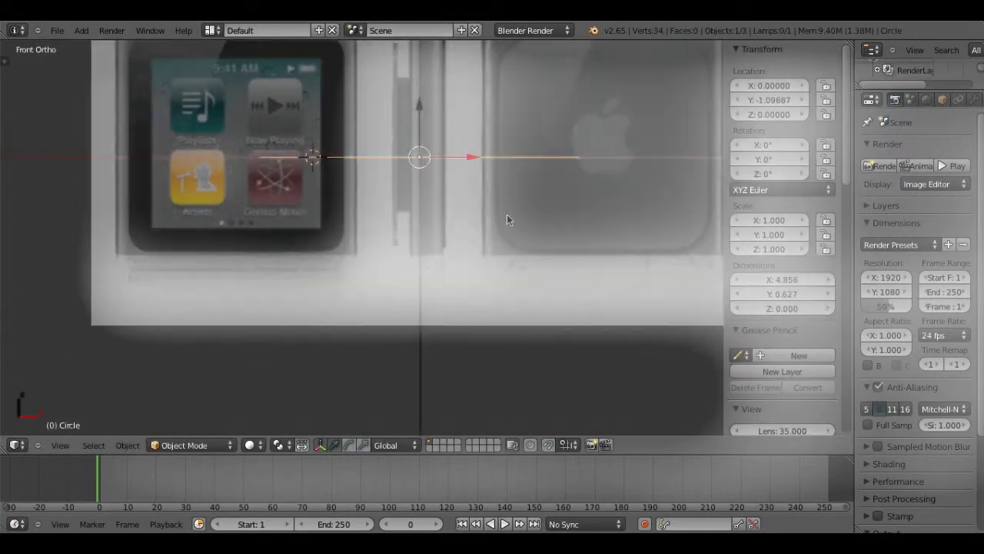
# Scale the circle to about 0.76 and move it vertically onto the iPod's bottom edge
pyautogui.click(405, 312)
pyautogui.press('s')
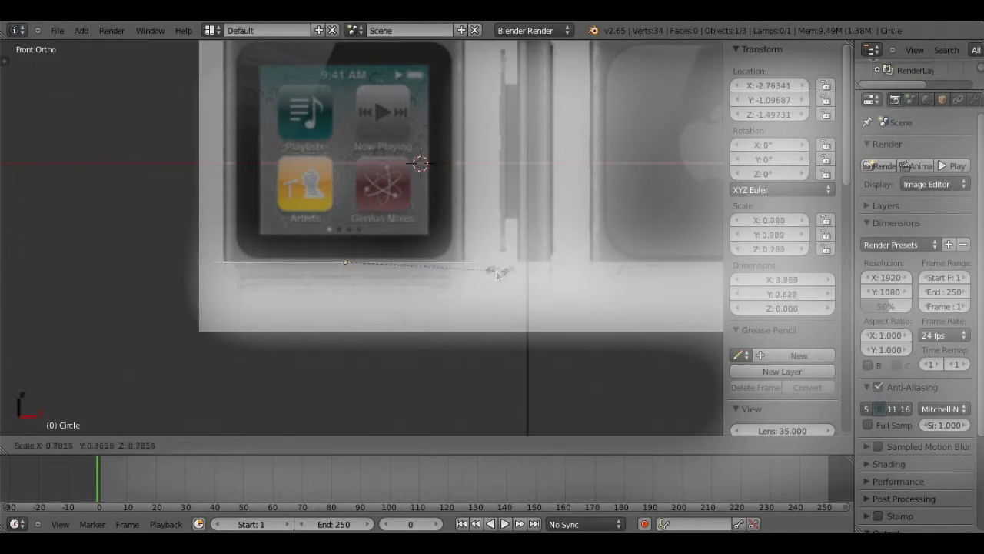
pyautogui.click(489, 272)
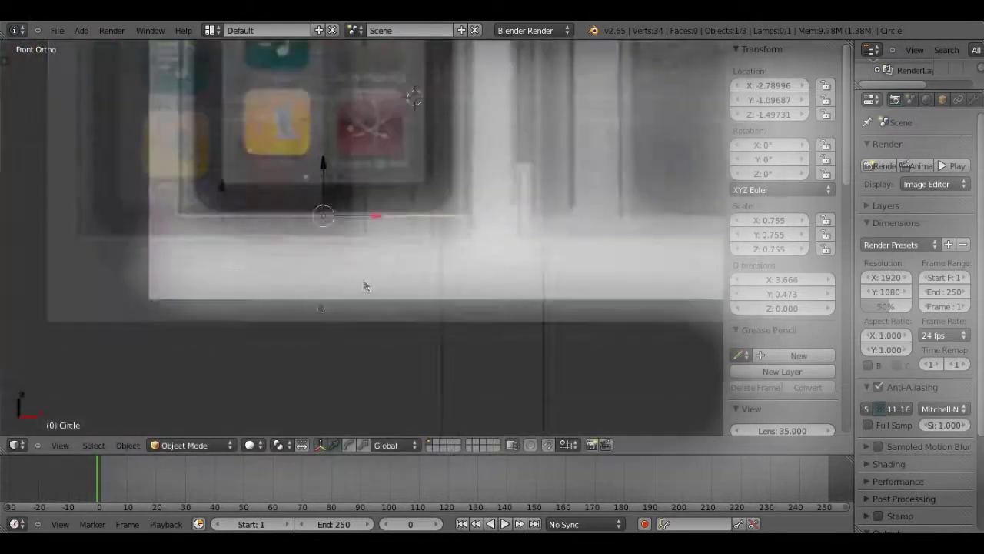
pyautogui.press('g')
pyautogui.press('z')
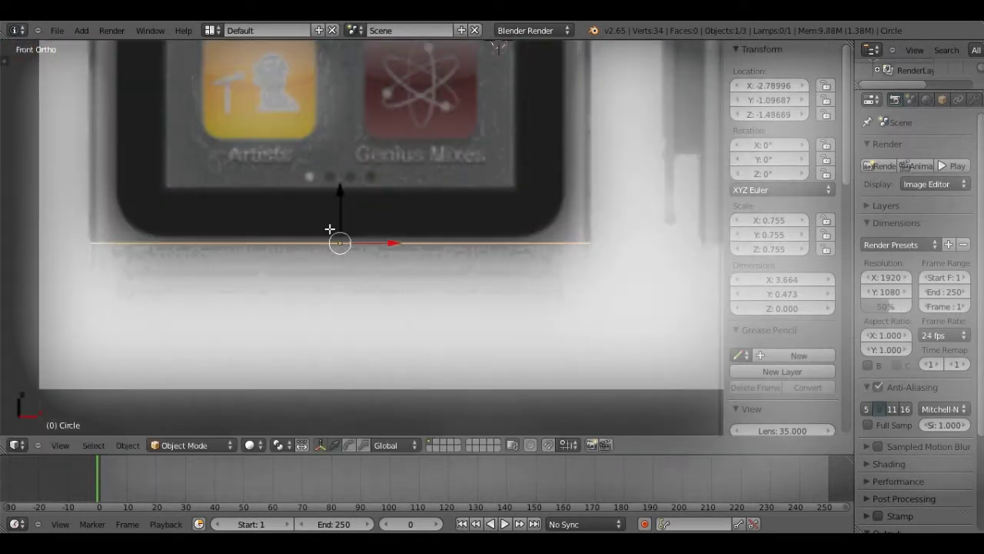
# Fill the circle with a face and extrude it up to the reference body height
pyautogui.press('Tab')
pyautogui.press('f')
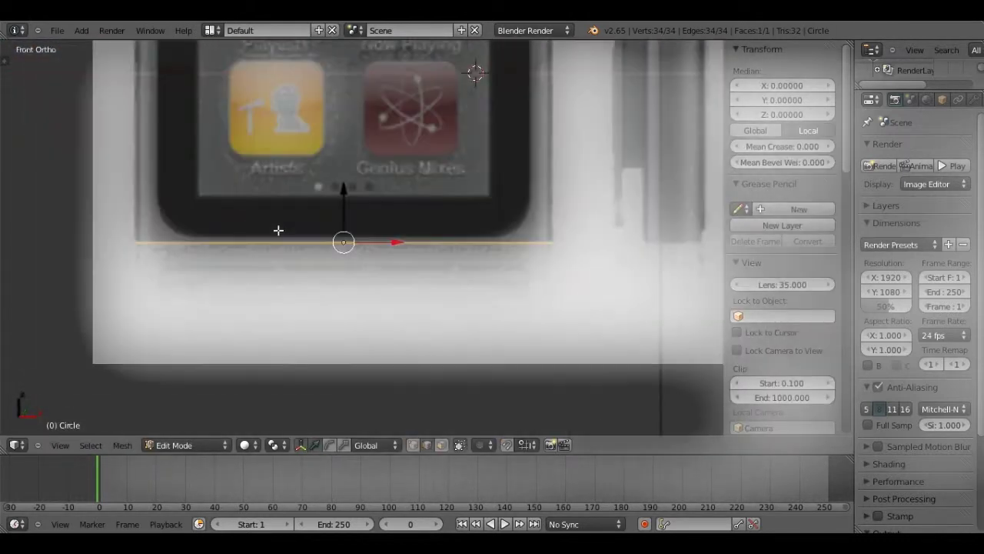
pyautogui.press('e')
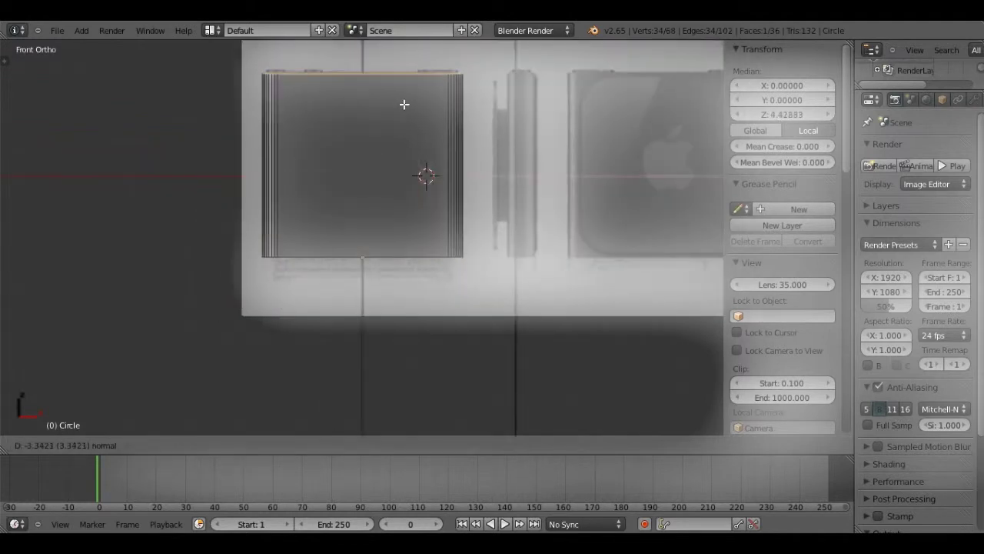
pyautogui.click(404, 104)
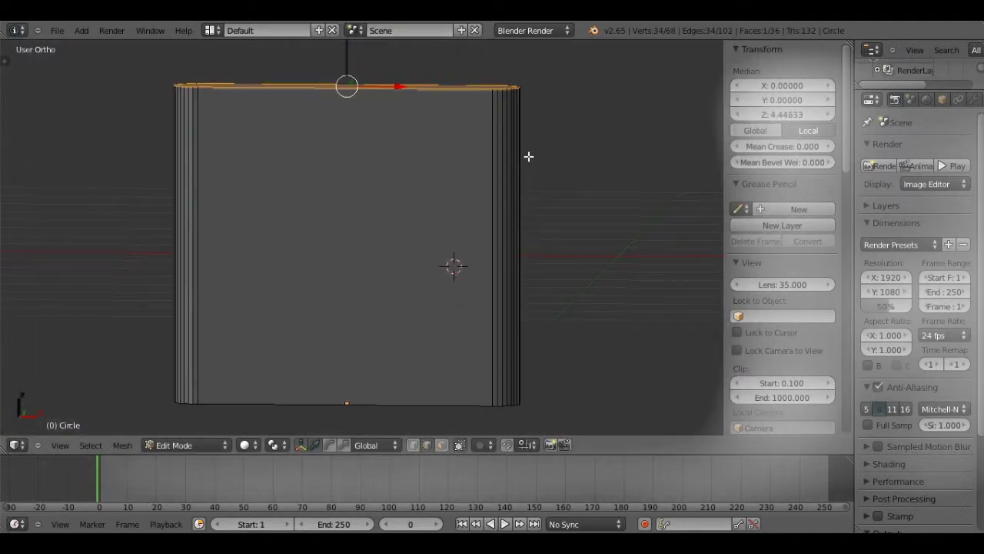
pyautogui.moveTo(528, 157)
pyautogui.mouseDown(button='middle')
pyautogui.moveTo(507, 176)
pyautogui.moveTo(502, 266)
pyautogui.moveTo(665, 195)
pyautogui.mouseUp(button='middle')
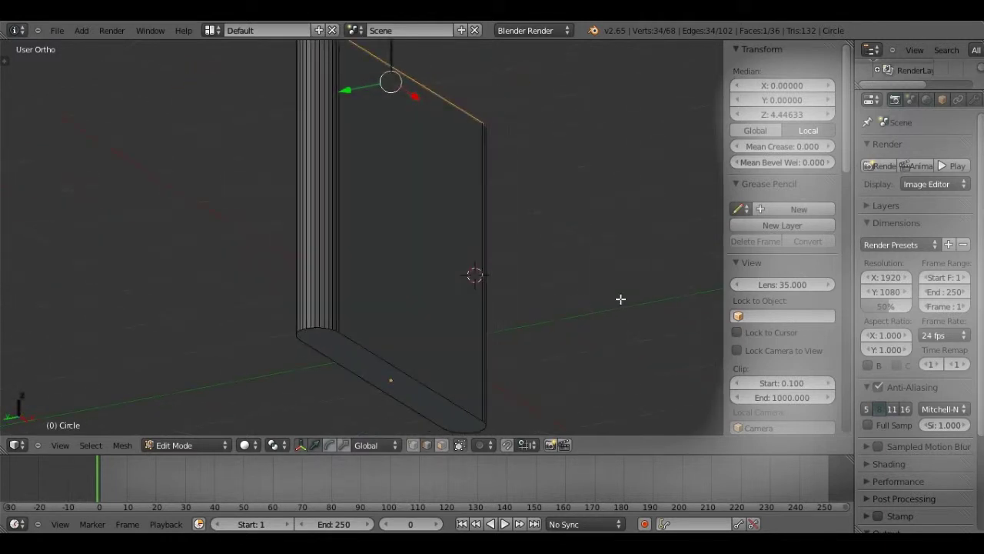
pyautogui.press('KP_1')
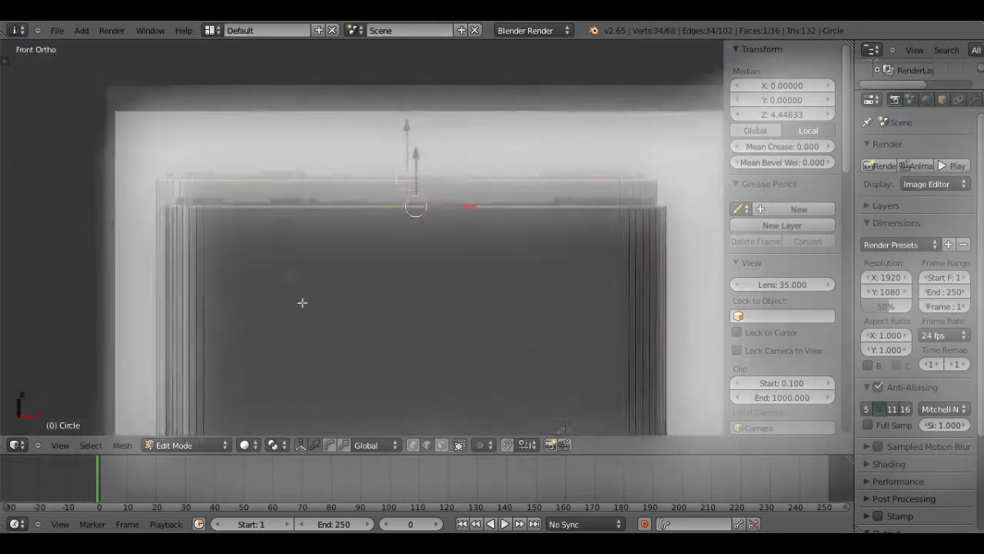
pyautogui.scroll(-5, 408, 253)
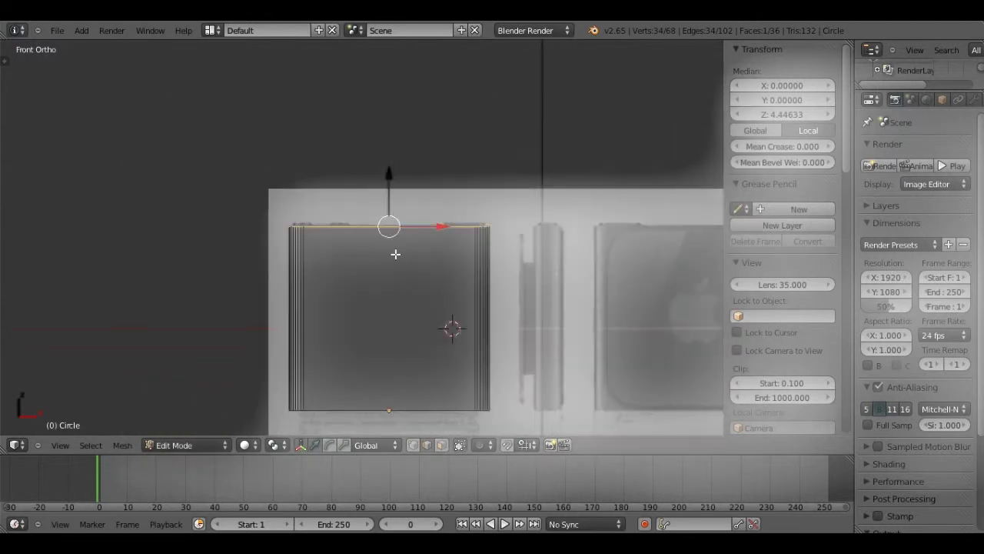
# Extrude the top of the body into a narrower section and start raising it vertically
pyautogui.press('a')
pyautogui.press('a')
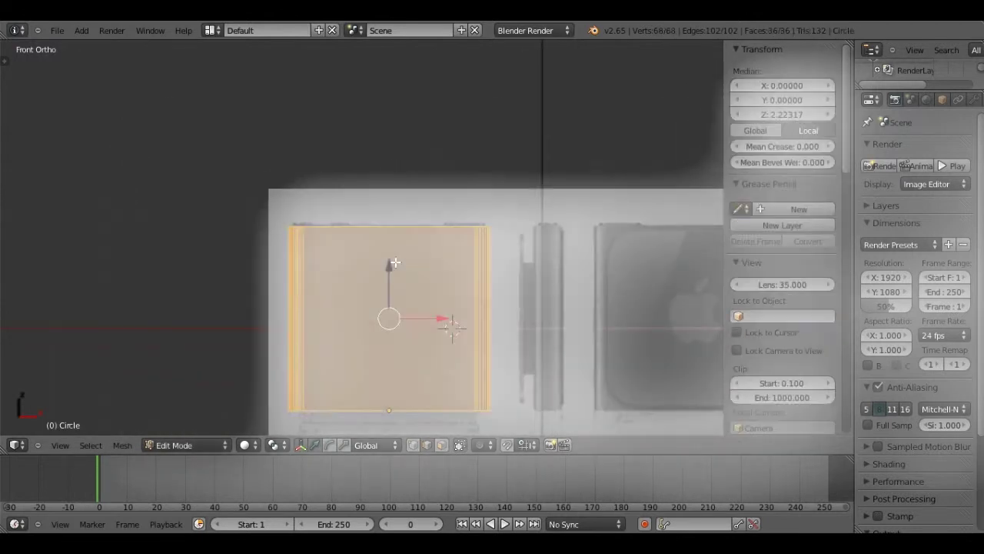
pyautogui.press('e')
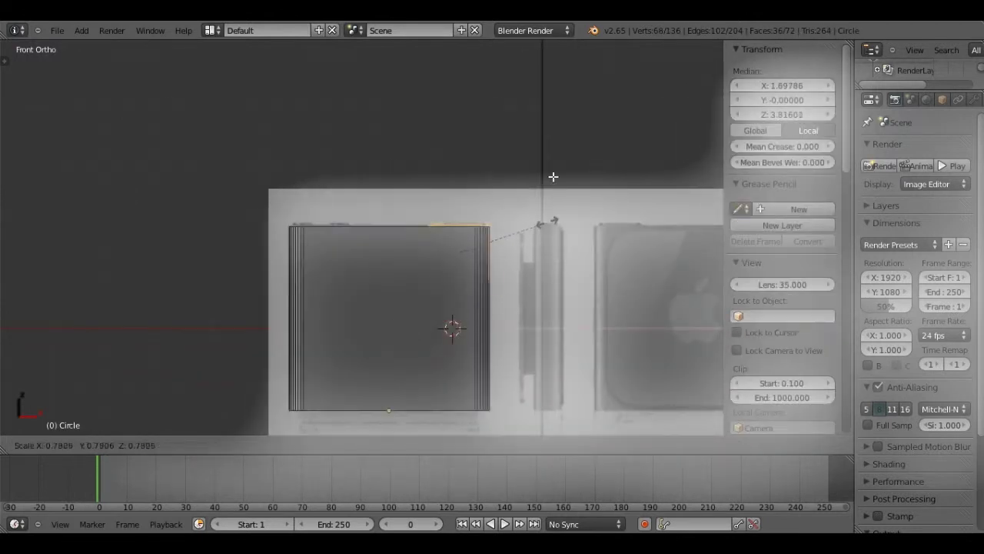
pyautogui.click(553, 177)
pyautogui.scroll(3, 552, 176)
pyautogui.scroll(3, 362, 186)
pyautogui.press('g')
pyautogui.press('z')
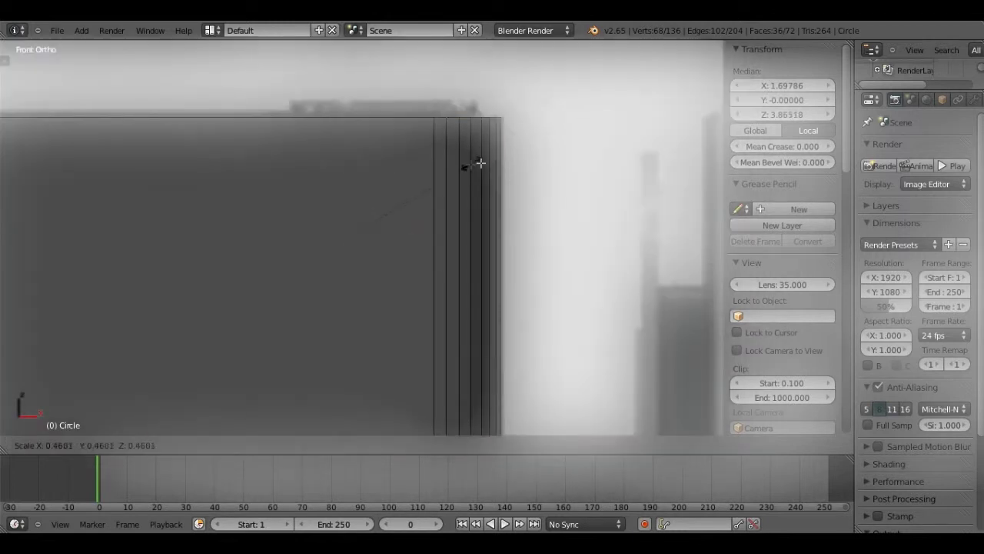
pyautogui.scroll(-2, 480, 163)
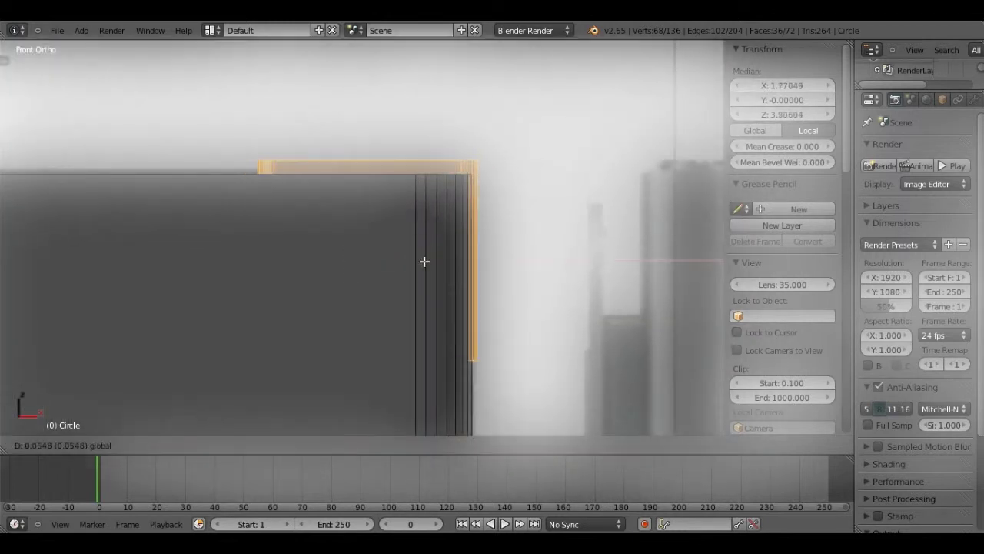
# Set the raised top's height, then extrude a thicker, enlarged pill-shaped strip
pyautogui.click(472, 237)
pyautogui.moveTo(472, 237)
pyautogui.mouseDown(button='middle')
pyautogui.moveTo(439, 213)
pyautogui.moveTo(396, 235)
pyautogui.mouseUp(button='middle')
pyautogui.press('e')
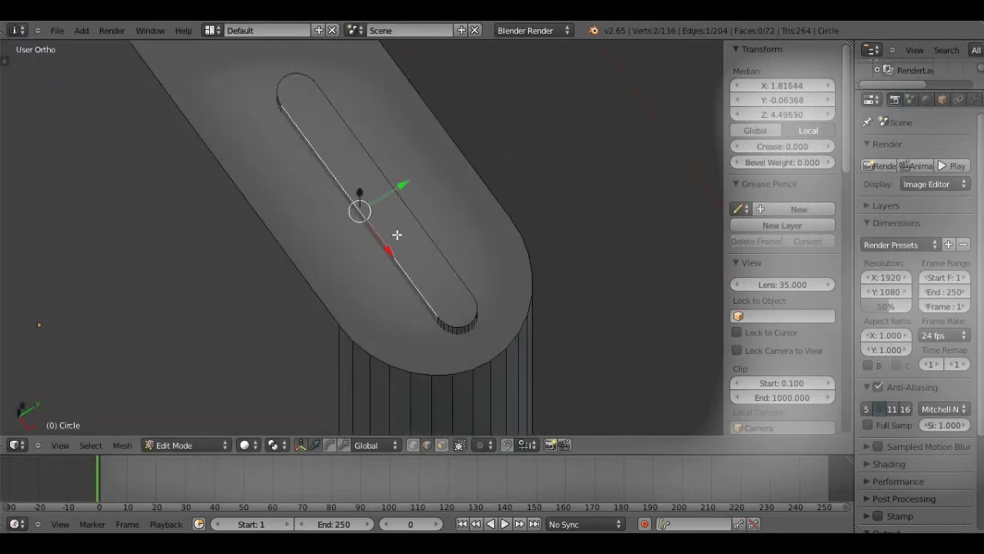
pyautogui.rightClick(452, 307)
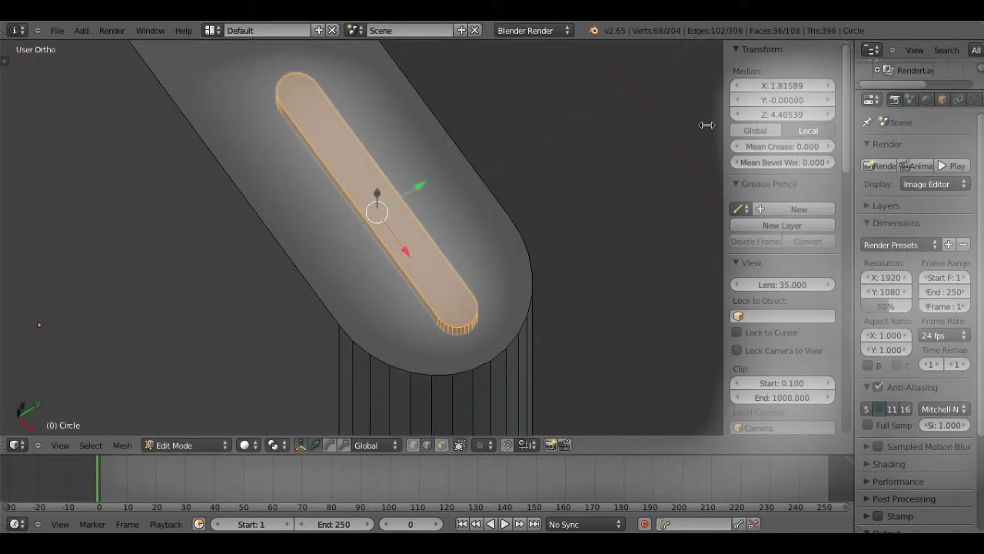
pyautogui.press('g')
pyautogui.press('z')
pyautogui.click(489, 345)
pyautogui.press('s')
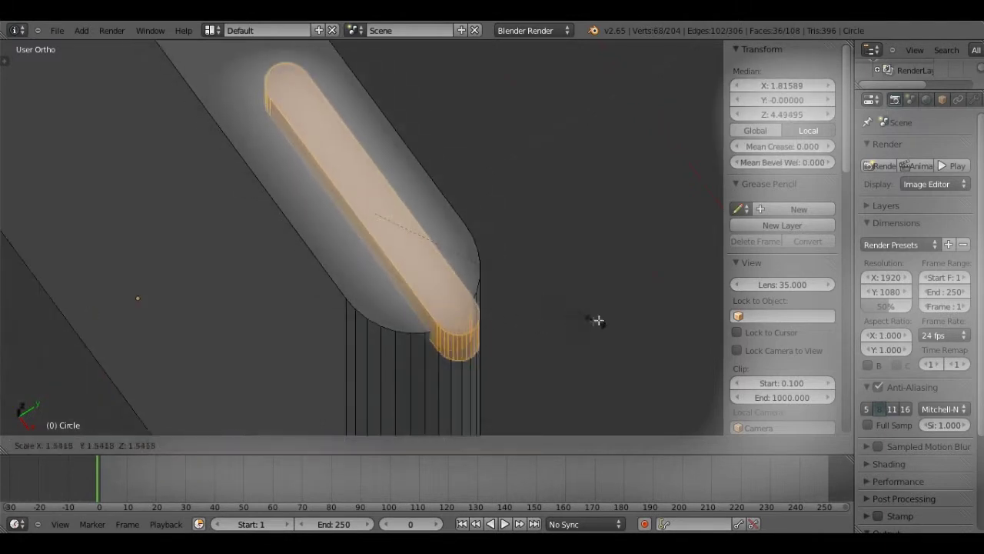
pyautogui.click(442, 450)
# Switch to face selection and reposition the strip's side faces, checking in top view
pyautogui.click(441, 445)
pyautogui.moveTo(474, 358)
pyautogui.mouseDown(button='middle')
pyautogui.moveTo(390, 270)
pyautogui.moveTo(377, 285)
pyautogui.mouseUp(button='middle')
pyautogui.scroll(3, 259, 246)
pyautogui.scroll(-4, 259, 246)
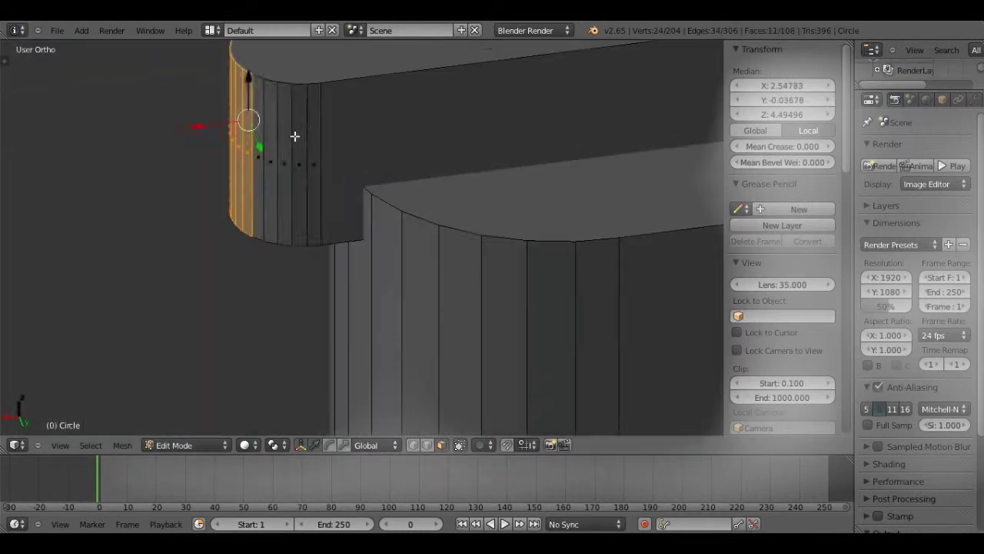
pyautogui.press('g')
pyautogui.click(471, 198)
pyautogui.press('KP_7')
pyautogui.moveTo(347, 233)
pyautogui.keyDown('shift'); pyautogui.mouseDown(button='middle')
pyautogui.moveTo(453, 200)
pyautogui.moveTo(435, 206)
pyautogui.mouseUp(button='middle'); pyautogui.keyUp('shift')
pyautogui.press('g')
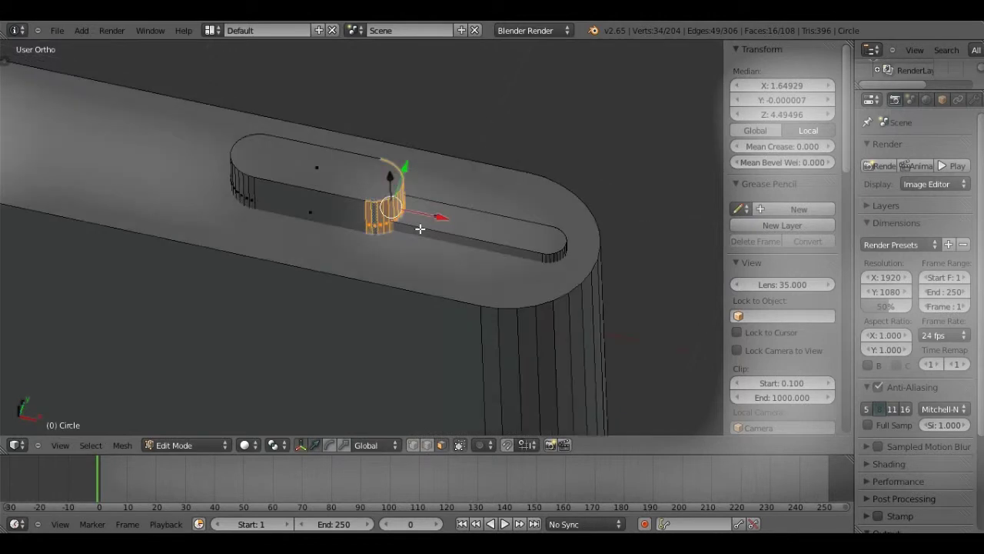
pyautogui.press('KP_7')
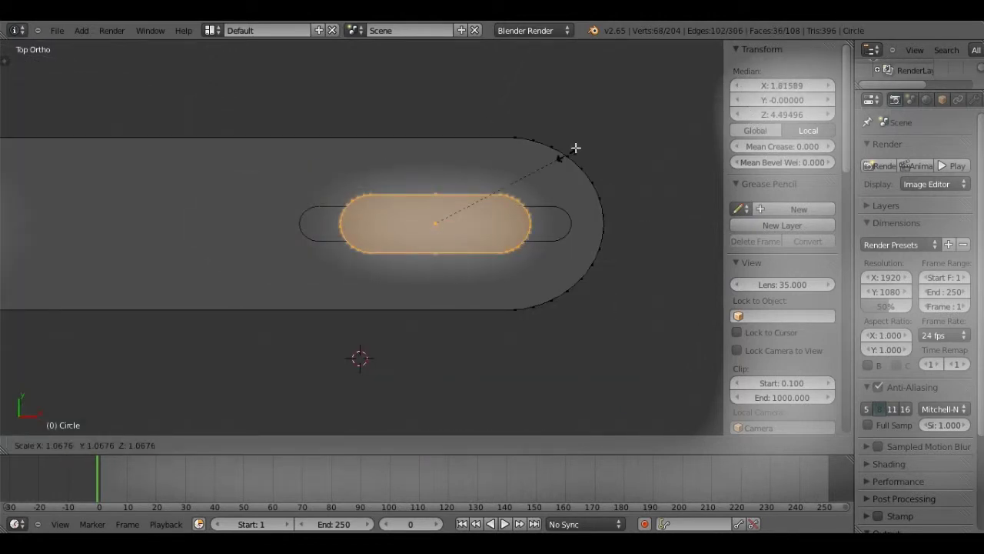
# Delete the selected top faces to sink the centre of the strip
pyautogui.moveTo(598, 267)
pyautogui.mouseDown(button='middle')
pyautogui.moveTo(554, 230)
pyautogui.moveTo(625, 227)
pyautogui.mouseUp(button='middle')
pyautogui.press('g')
pyautogui.press('z')
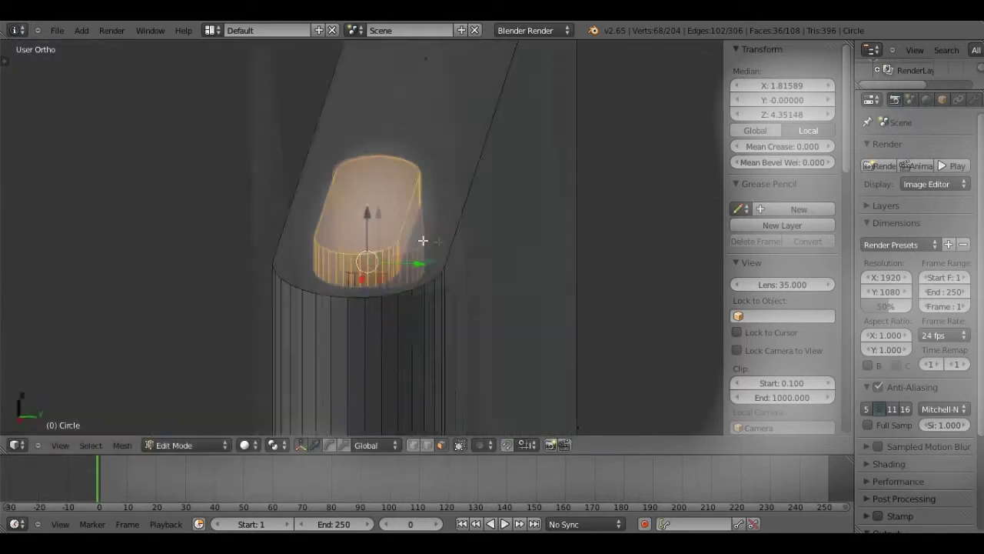
pyautogui.rightClick(432, 201)
pyautogui.press('x')
pyautogui.click(415, 203)
pyautogui.press('g')
pyautogui.press('z')
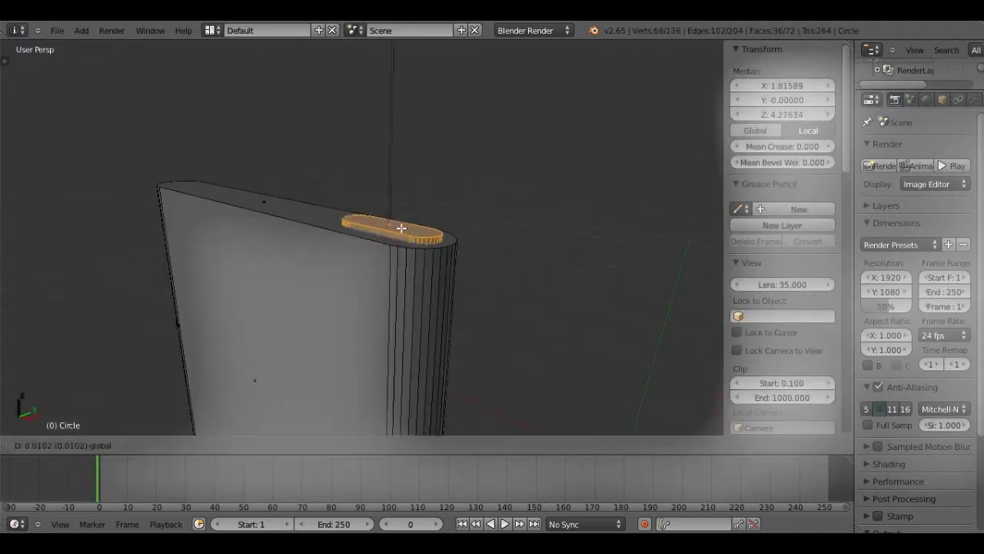
# Raise the button faces vertically to the button height in front view
pyautogui.press('KP_1')
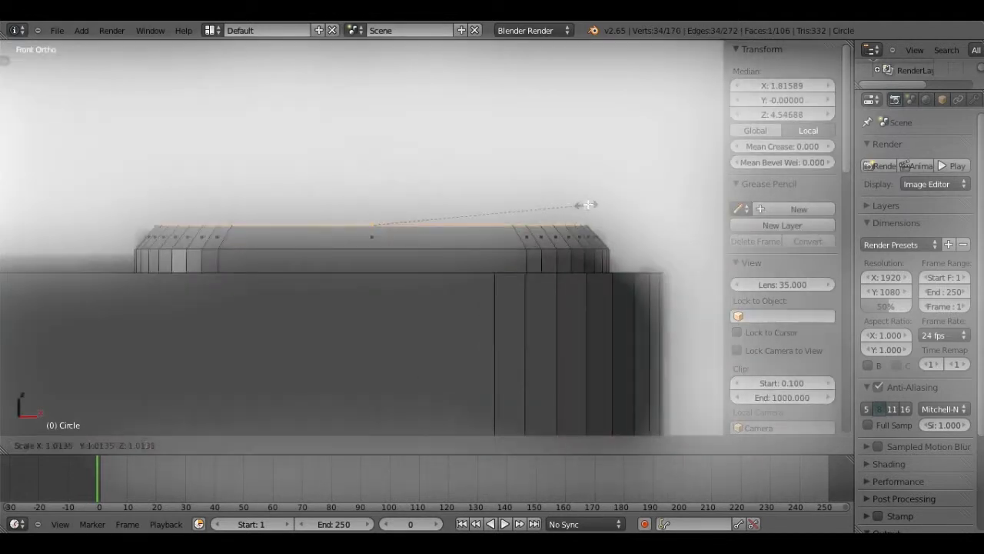
pyautogui.moveTo(508, 239); pyautogui.dragTo(374, 197, button='middle')
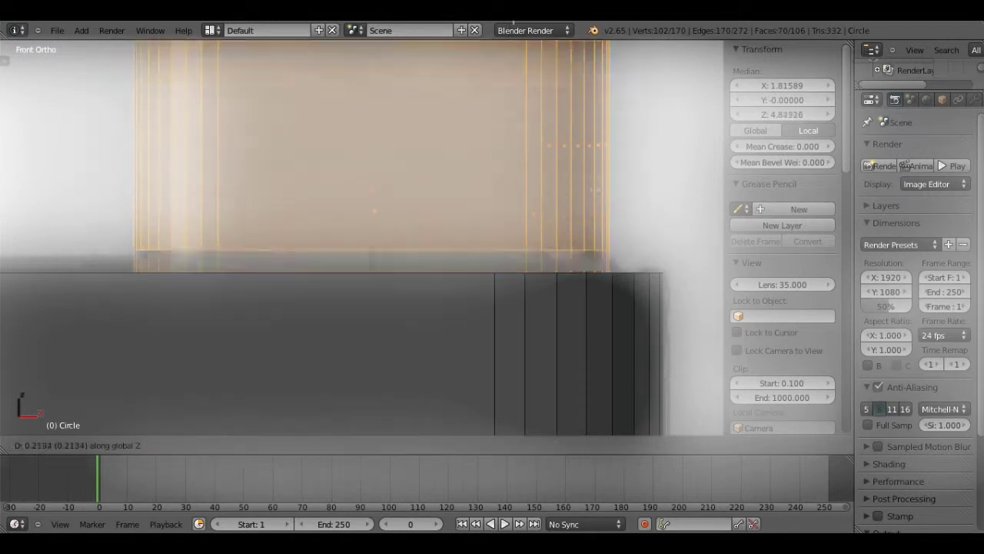
pyautogui.press('KP_1')
pyautogui.press('g')
pyautogui.click(369, 179)
# Return to Object Mode, inspect the finished body, and deselect it
pyautogui.press('Tab')
pyautogui.moveTo(369, 185)
pyautogui.mouseDown(button='middle')
pyautogui.moveTo(377, 315)
pyautogui.moveTo(301, 284)
pyautogui.moveTo(299, 306)
pyautogui.mouseUp(button='middle')
pyautogui.press('Tab')
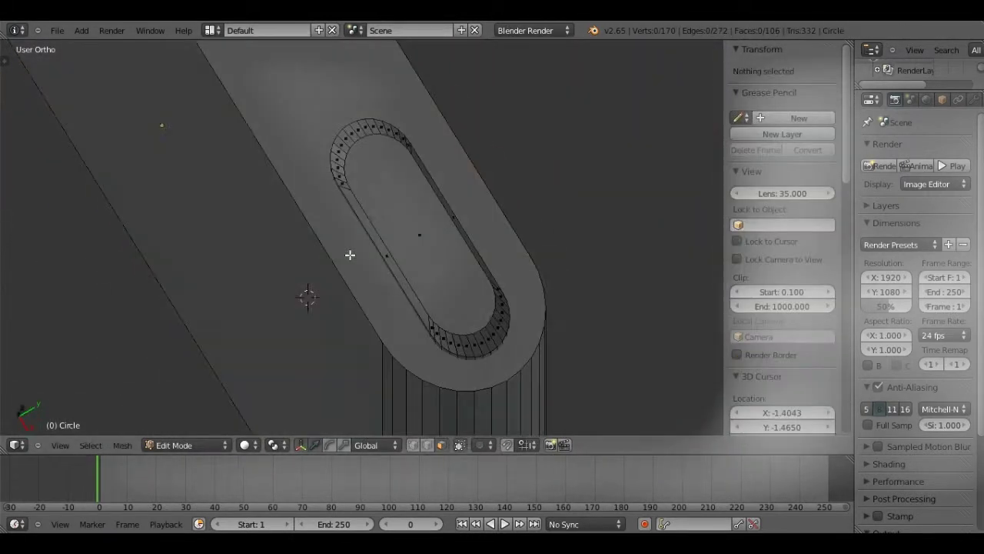
pyautogui.scroll(2, 315, 314)
pyautogui.scroll(-2, 311, 150)
pyautogui.scroll(-3, 380, 113)
pyautogui.scroll(-3, 377, 228)
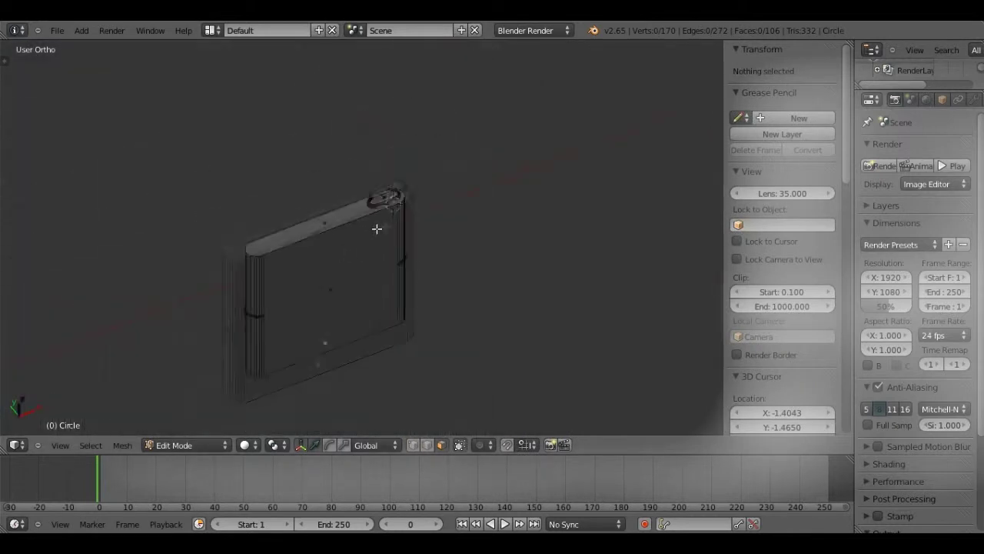
pyautogui.press('KP_1')
pyautogui.press('Tab')
pyautogui.scroll(1, 349, 227)
pyautogui.press('a')
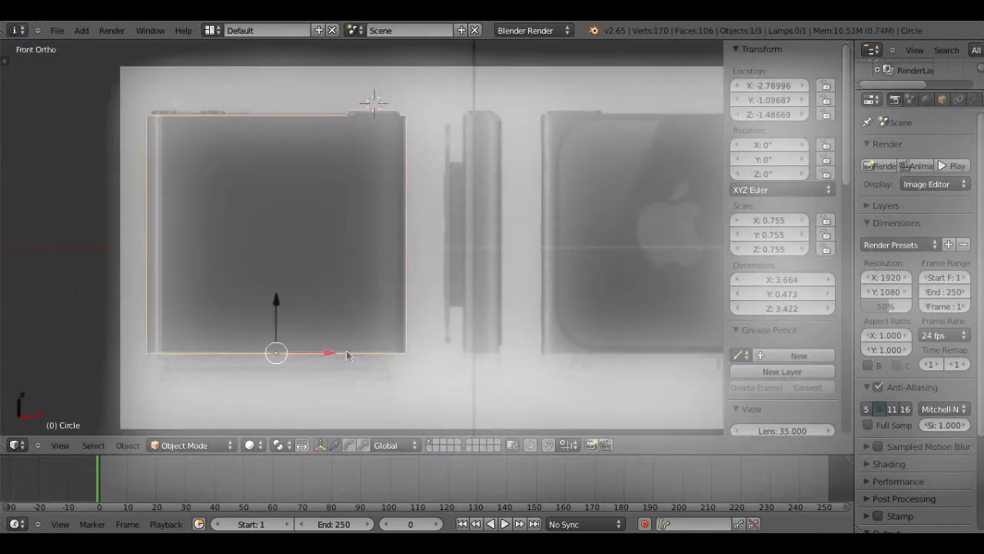
# Add a plane at the screen image, rotate it upright, and fit it over the screen area
pyautogui.click(143, 230)
pyautogui.click(81, 30)
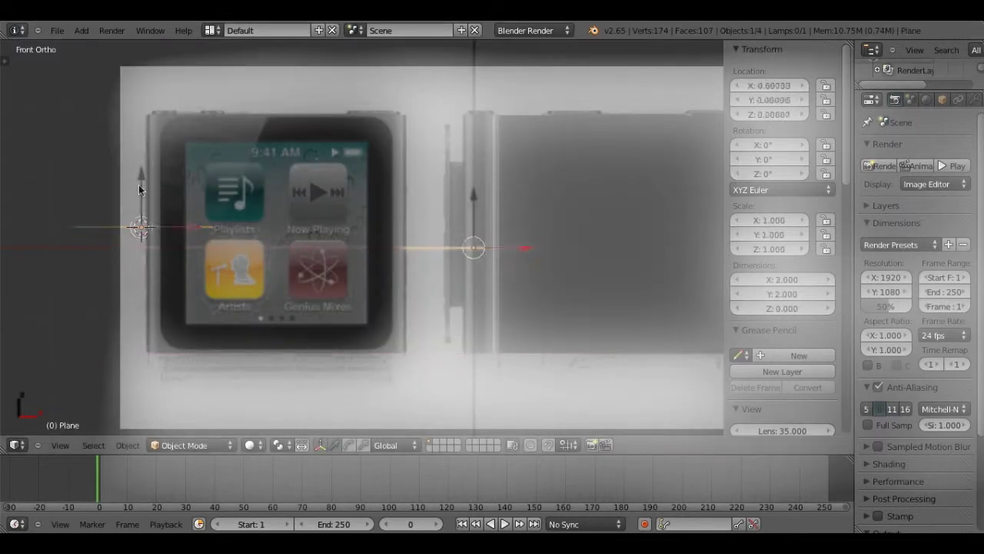
pyautogui.click(942, 100)
pyautogui.press('Tab')
pyautogui.press('KP_3')
pyautogui.press('r')
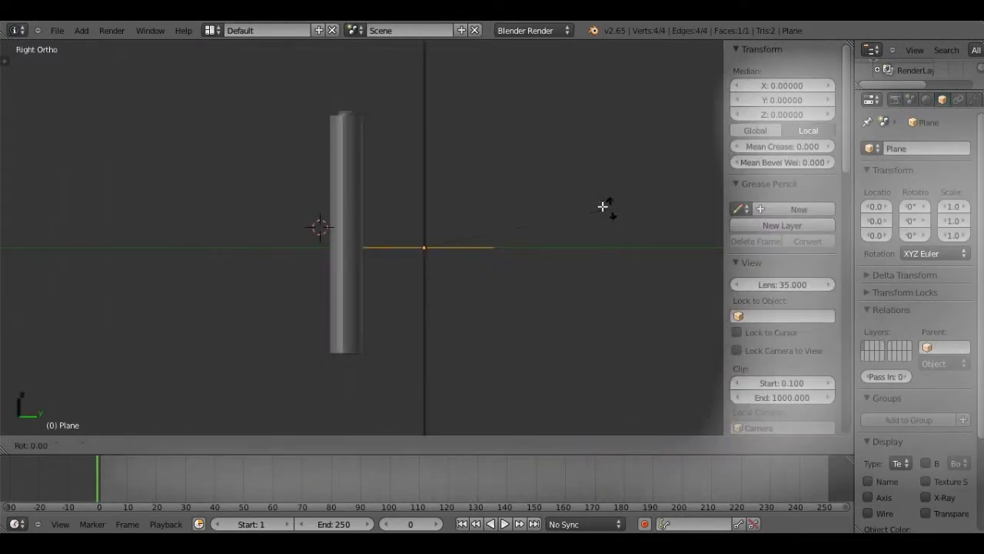
pyautogui.click(365, 110)
pyautogui.press('KP_1')
pyautogui.press('g')
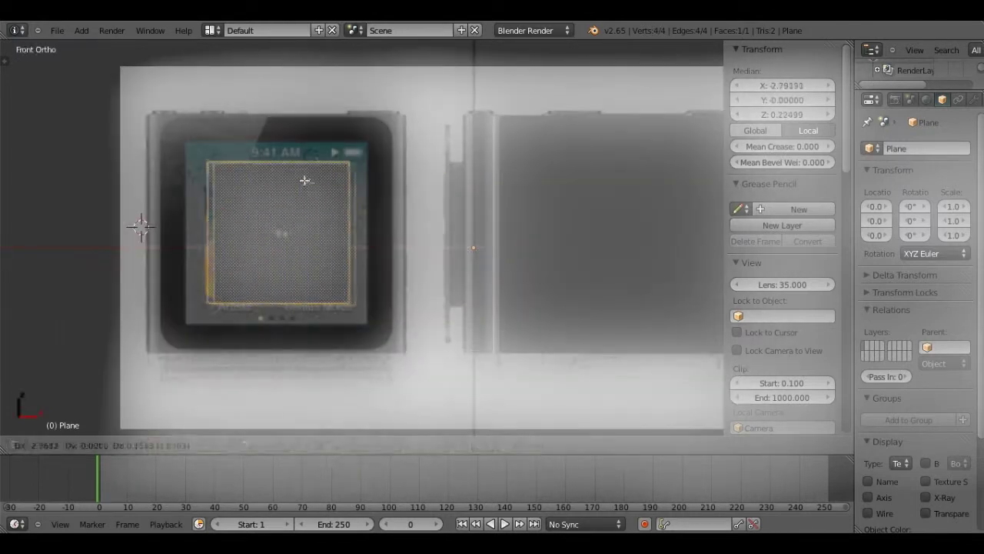
pyautogui.press('s')
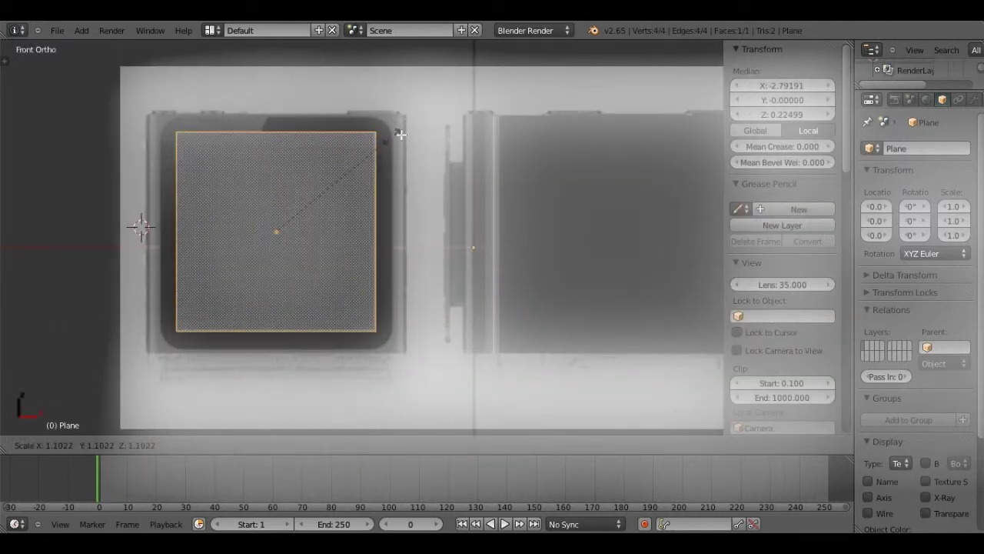
pyautogui.click(761, 201)
# Make the front reference image more opaque and add a Subdivision Surface modifier at level 2
pyautogui.scroll(-5, 782, 231)
pyautogui.scroll(-5, 782, 269)
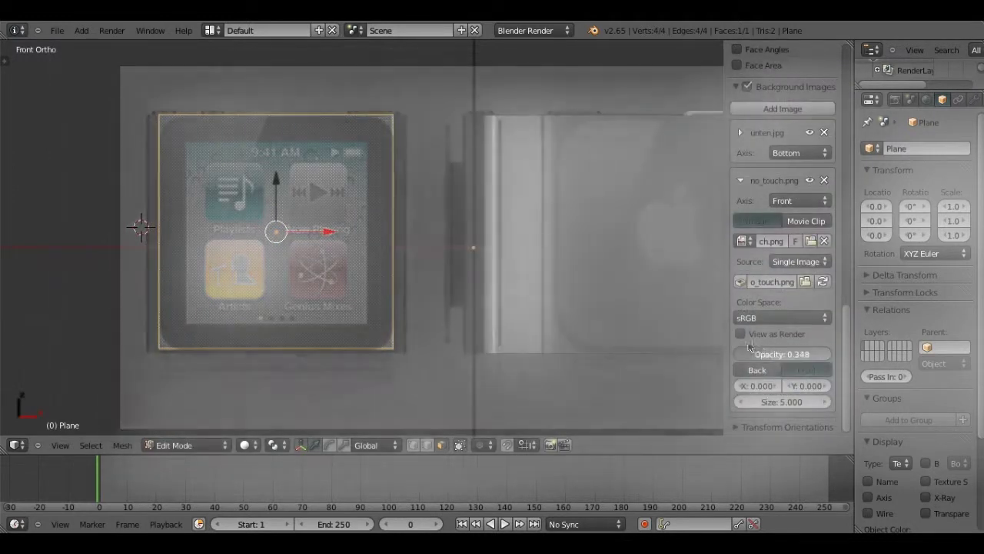
pyautogui.moveTo(750, 348); pyautogui.dragTo(777, 350)
pyautogui.click(974, 99)
pyautogui.click(915, 149)
pyautogui.click(638, 386)
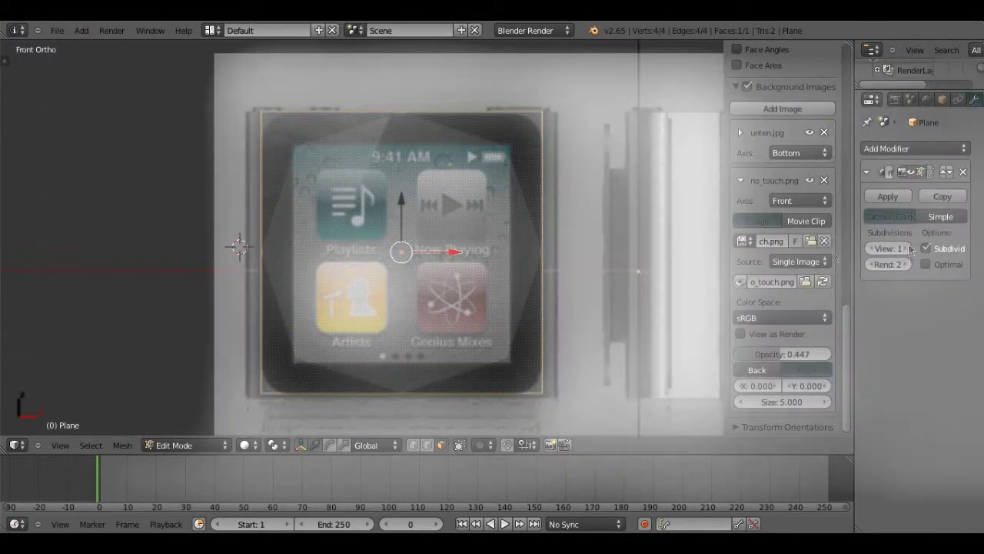
pyautogui.click(910, 249)
# Subdivide the plane's mesh with 3 cuts
pyautogui.press('w')
pyautogui.click(406, 162)
pyautogui.click(89, 324)
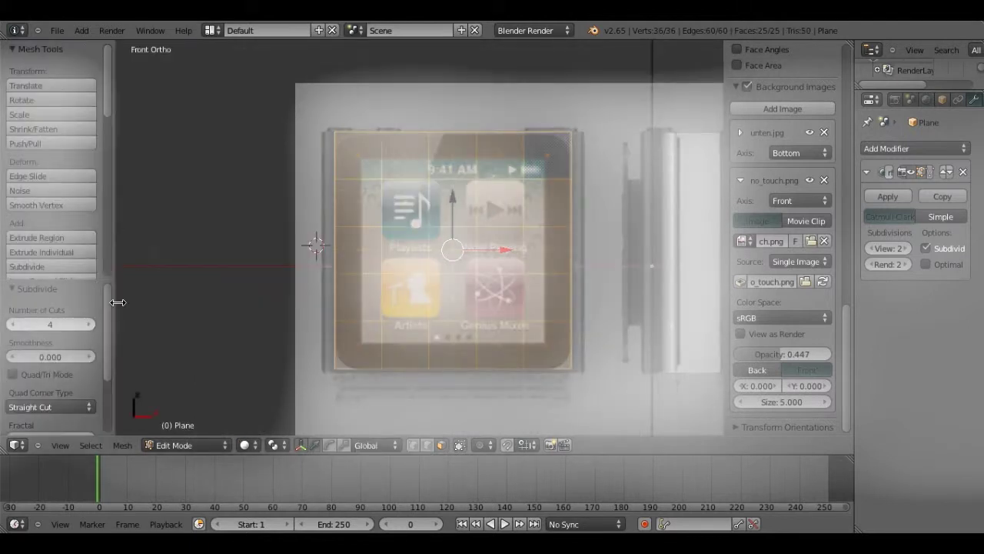
pyautogui.click(11, 323)
pyautogui.scroll(3, 446, 325)
pyautogui.scroll(3, 430, 231)
pyautogui.scroll(3, 419, 163)
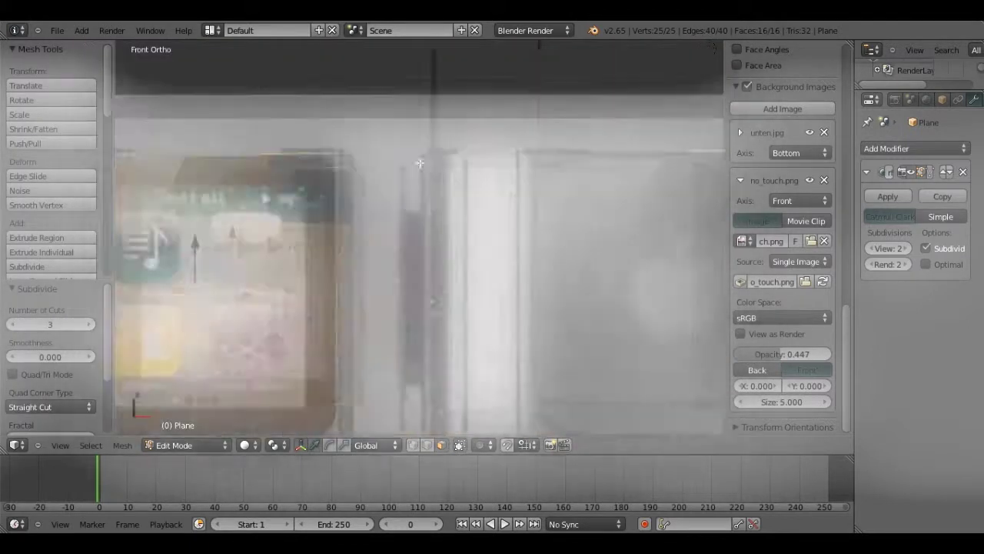
pyautogui.scroll(-3, 420, 163)
pyautogui.scroll(-3, 419, 163)
pyautogui.scroll(-2, 419, 163)
# Raise the subdivision preview to level 3 and apply the modifier to the plane
pyautogui.press('Tab')
pyautogui.click(910, 249)
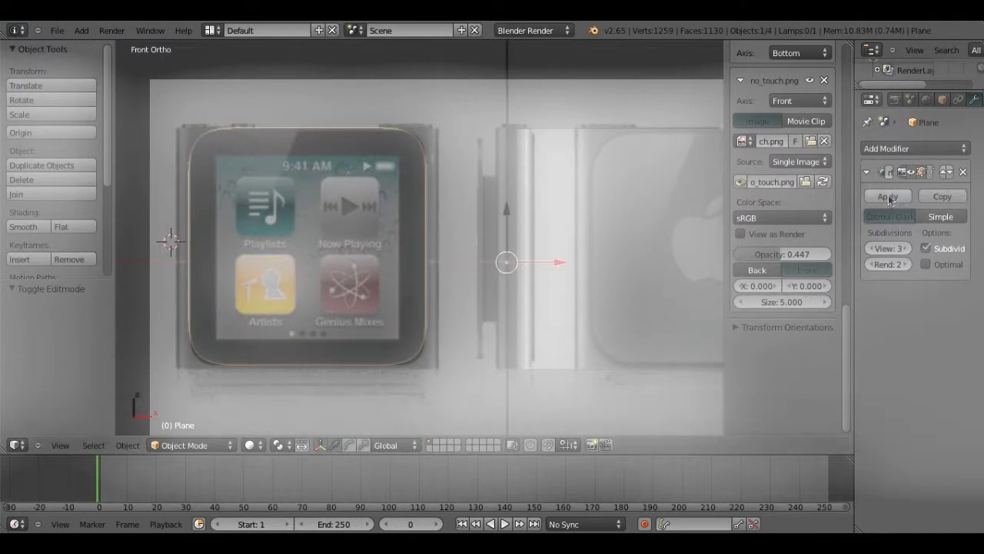
pyautogui.click(889, 196)
pyautogui.press('Tab')
pyautogui.scroll(-2, 420, 246)
pyautogui.scroll(5, 781, 231)
pyautogui.click(781, 83)
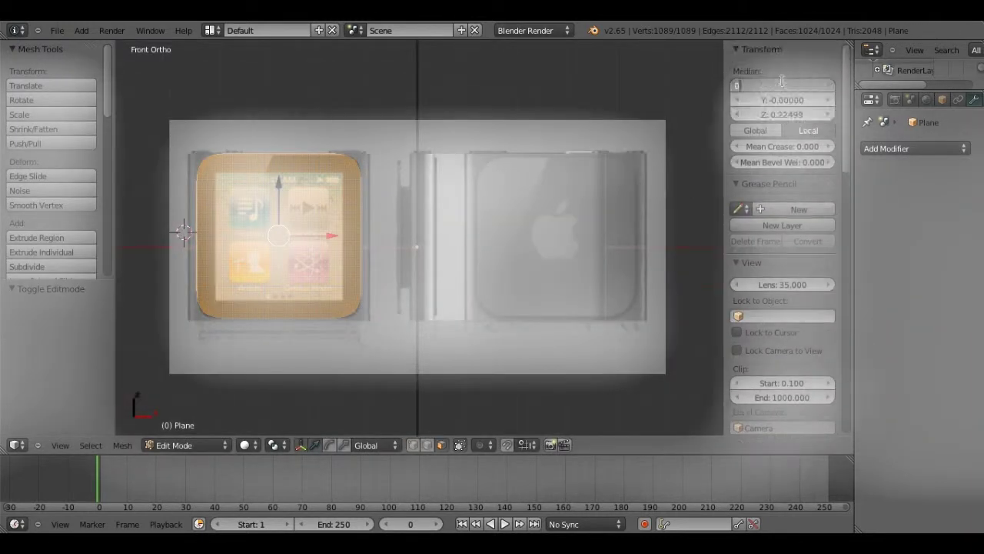
pyautogui.press('Return')
# Select the Circle object in side view and set its X position to 0
pyautogui.press('Tab')
pyautogui.scroll(1, 381, 213)
pyautogui.rightClick(380, 213)
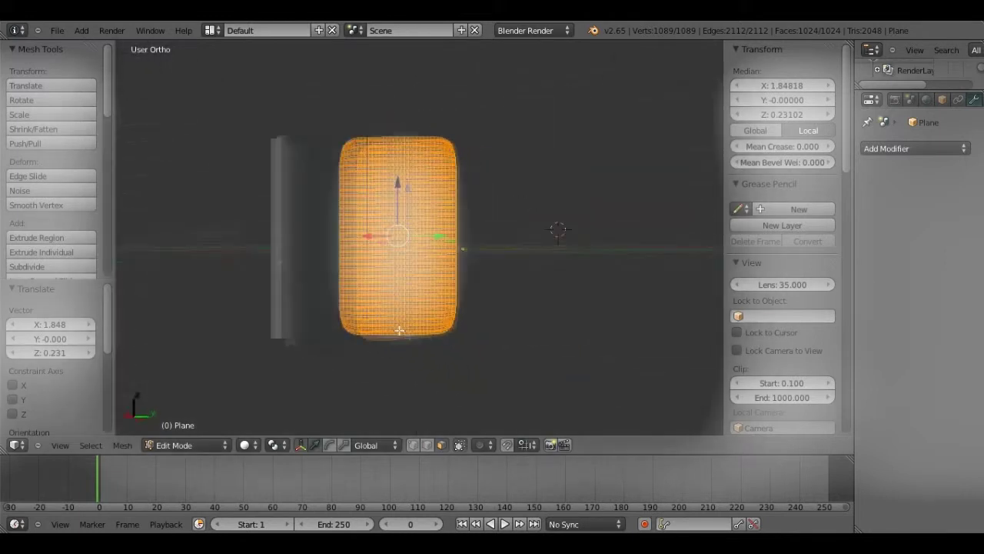
pyautogui.press('KP_3')
pyautogui.scroll(-8, 782, 230)
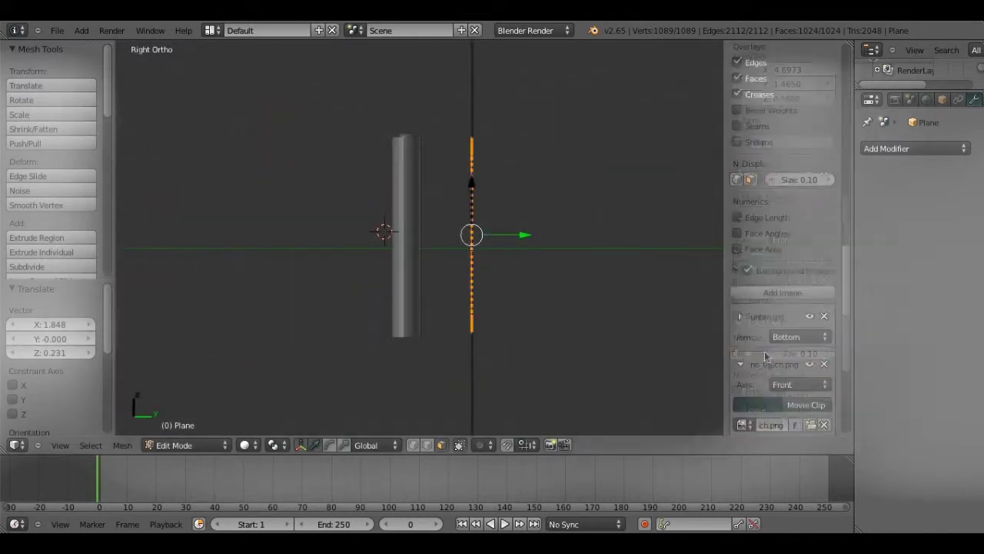
pyautogui.scroll(-6, 782, 230)
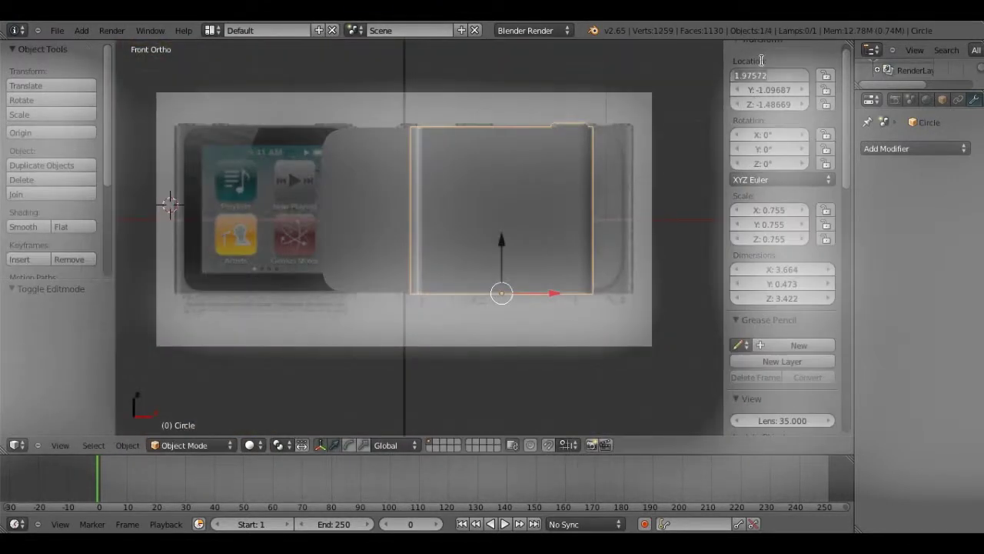
pyautogui.write('0')
pyautogui.press('Tab')
pyautogui.write('0')
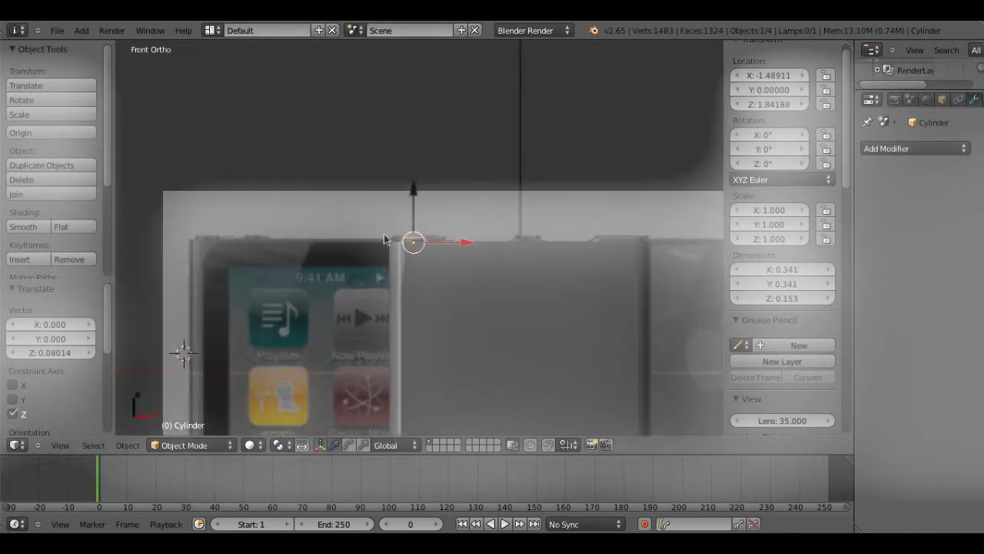
# Shift the selected object along the X axis using the top view
pyautogui.press('KP_7')
pyautogui.press('g')
pyautogui.press('x')
pyautogui.click(458, 258)
pyautogui.press('KP_1')
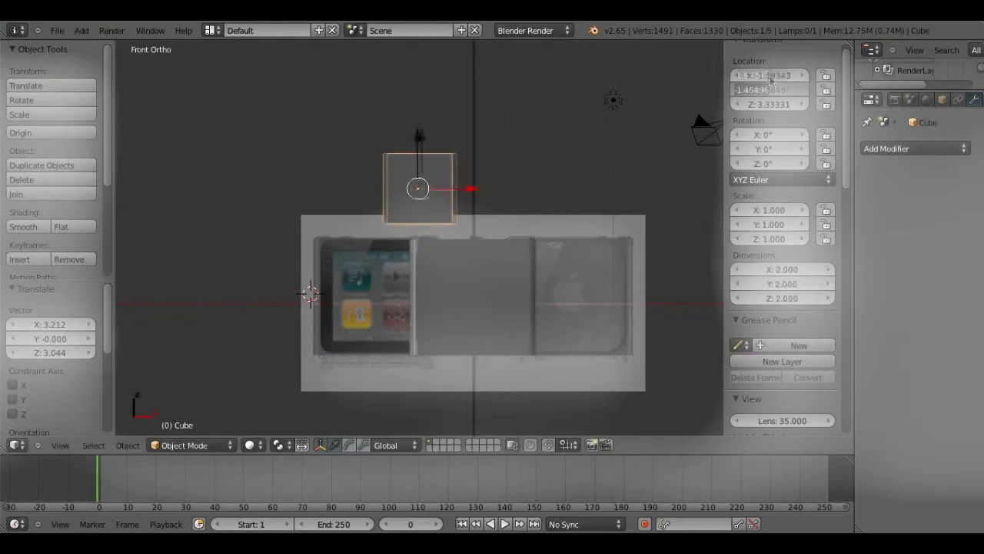
# Shrink the new cube in edit mode and extrude its arms into a cross shape
pyautogui.scroll(3, 700, 145)
pyautogui.press('Tab')
pyautogui.press('s')
pyautogui.click(419, 116)
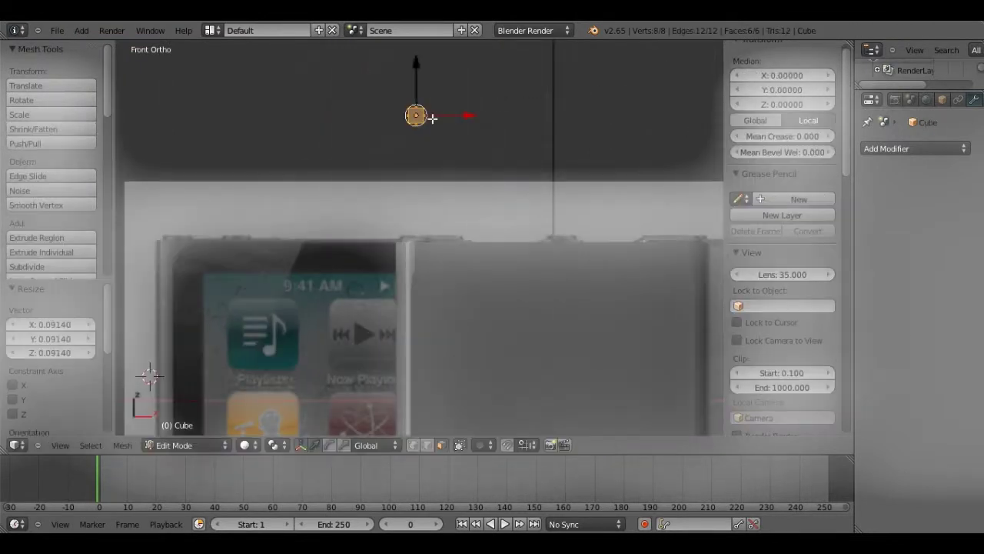
pyautogui.press('KP_7')
pyautogui.press('s')
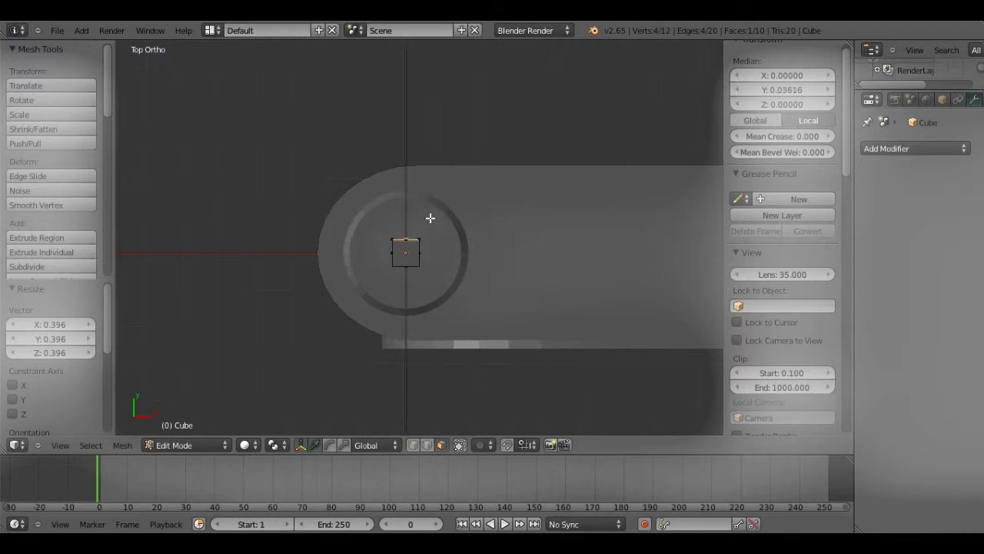
pyautogui.press('Return')
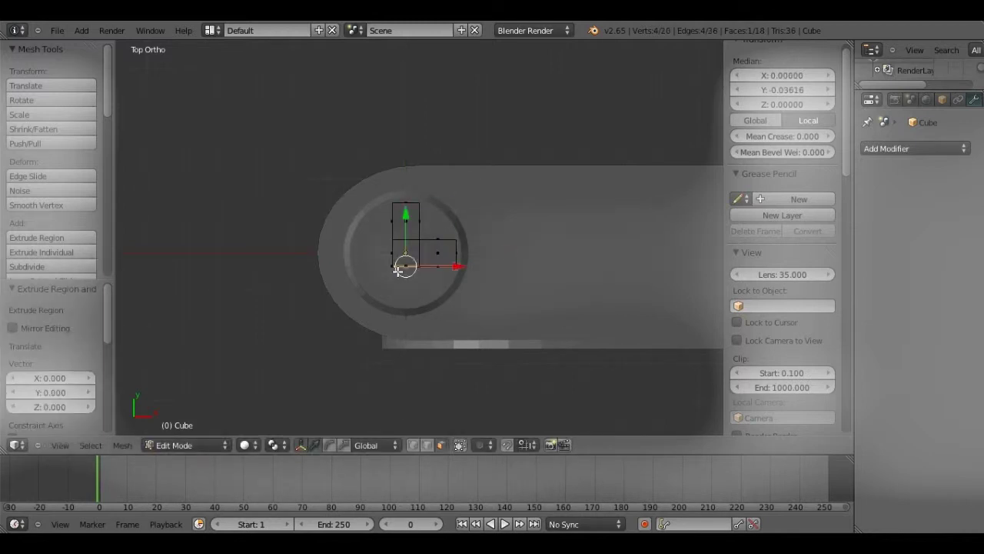
pyautogui.press('Return')
pyautogui.press('a')
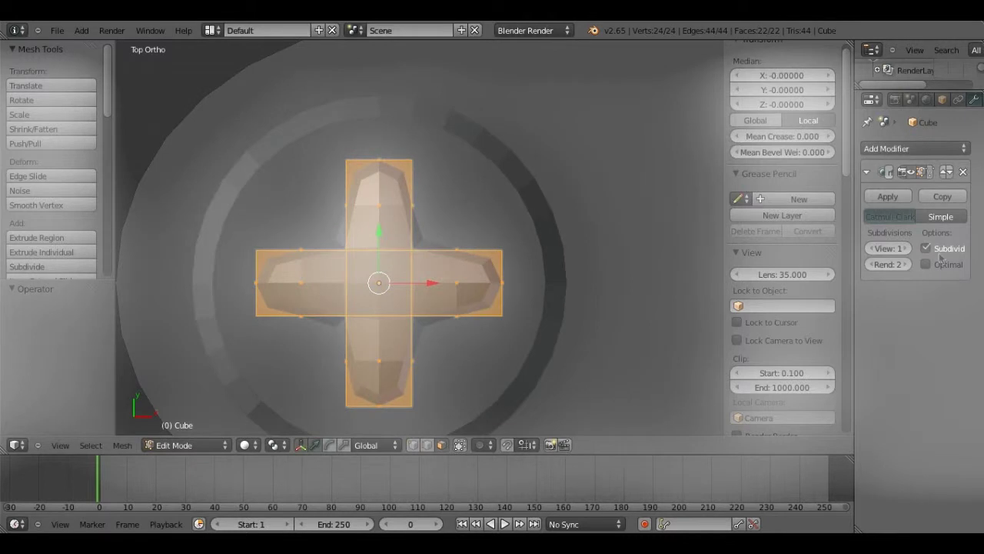
pyautogui.hotkey('ctrl', 'x')
# Raise the cross along Z so it sits on top of the button
pyautogui.scroll(-3, 492, 233)
pyautogui.scroll(3, 493, 246)
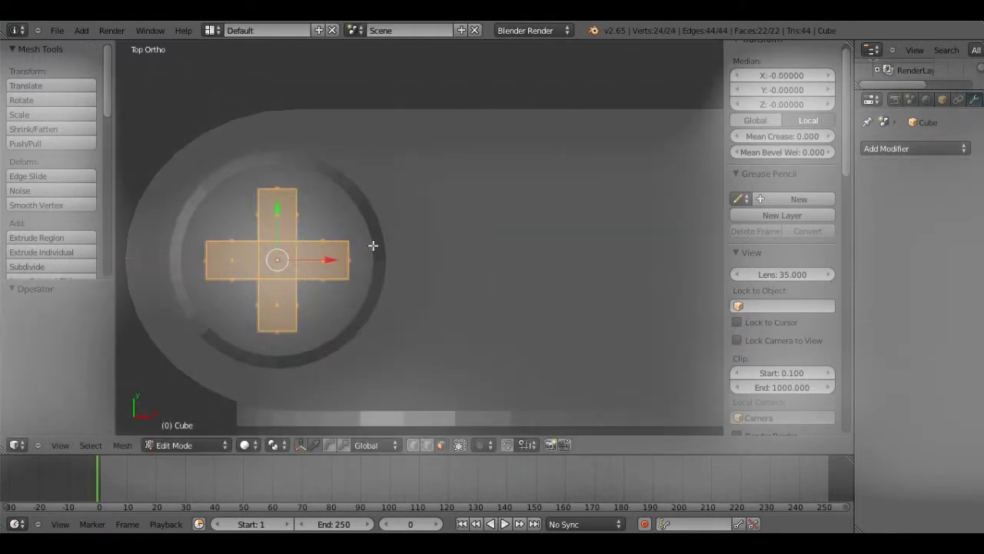
pyautogui.moveTo(374, 246); pyautogui.dragTo(383, 248, button='middle')
pyautogui.press('KP_1')
pyautogui.press('g')
pyautogui.press('z')
pyautogui.press('Return')
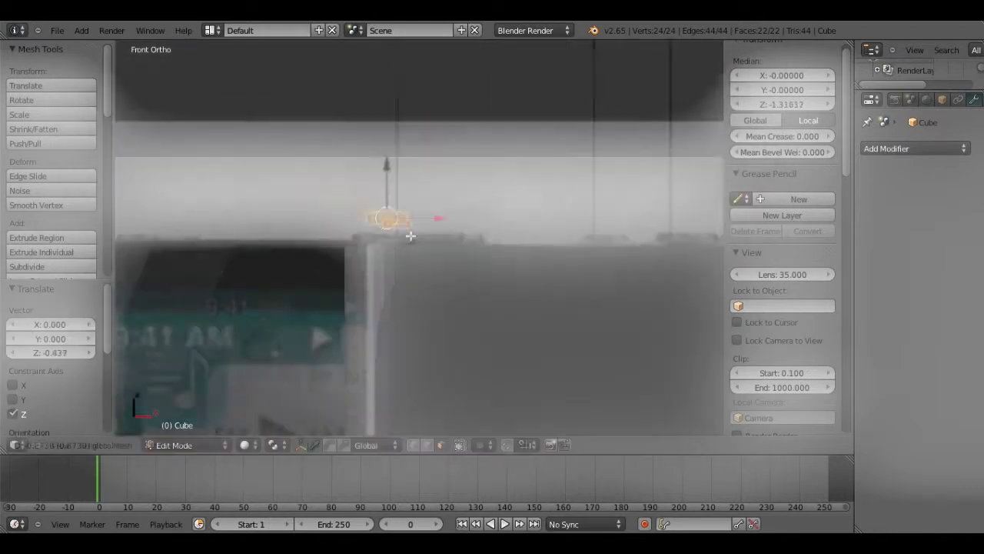
pyautogui.press('g')
pyautogui.press('z')
pyautogui.press('Return')
pyautogui.press('Tab')
# Duplicate the button cylinder and move the copy 0.65 along X
pyautogui.rightClick(460, 263)
pyautogui.hotkey('shift', 'd')
pyautogui.press('Return')
pyautogui.write('gx0.65')
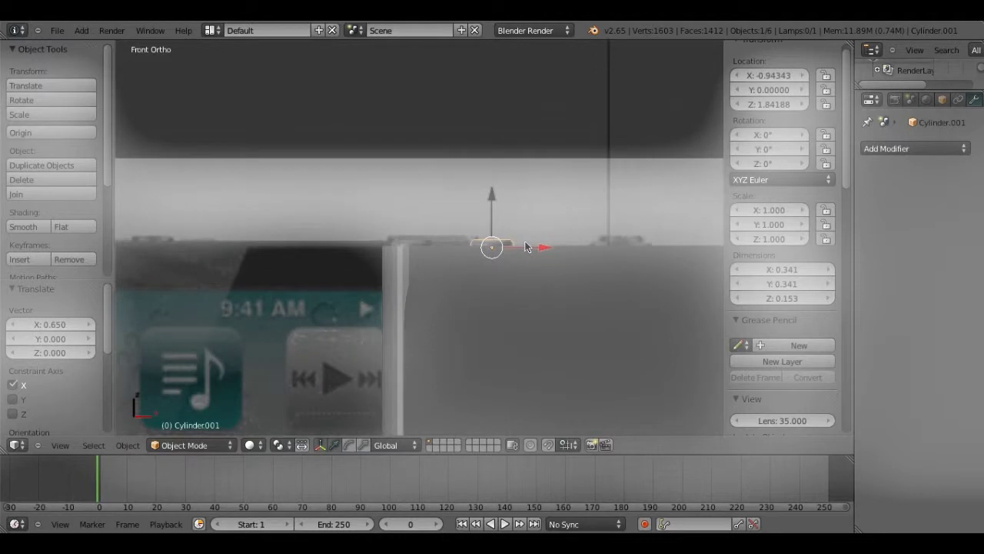
pyautogui.press('Return')
# Duplicate the cross and delete its top and bottom arms to leave a minus bar
pyautogui.rightClick(157, 237)
pyautogui.hotkey('shift', 'd')
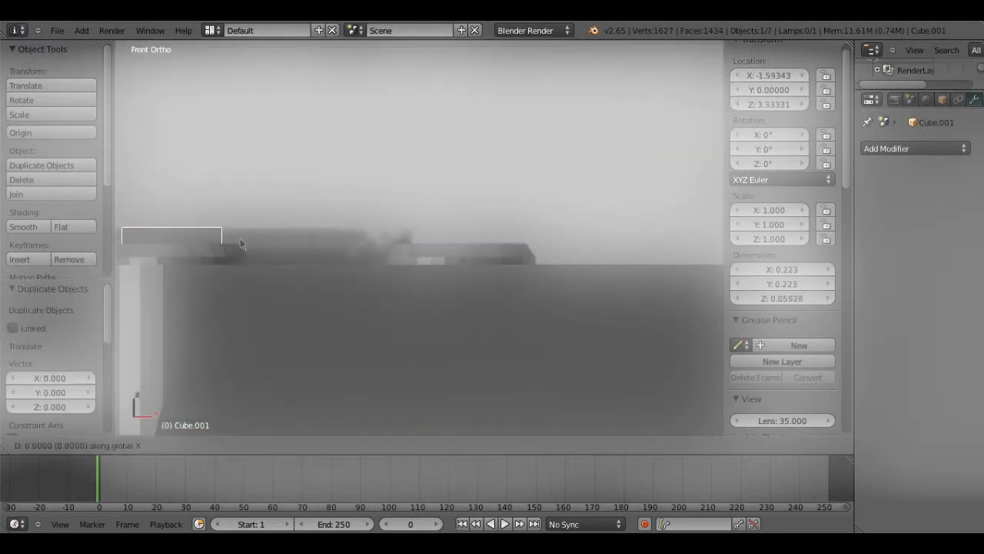
pyautogui.press('Tab')
pyautogui.press('a')
pyautogui.rightClick(390, 154)
pyautogui.keyDown('shift'); pyautogui.rightClick(391, 264); pyautogui.keyUp('shift')
pyautogui.press('x')
pyautogui.click(496, 340)
pyautogui.click(428, 445)
pyautogui.rightClick(365, 138)
pyautogui.moveTo(366, 139); pyautogui.dragTo(318, 210, button='middle')
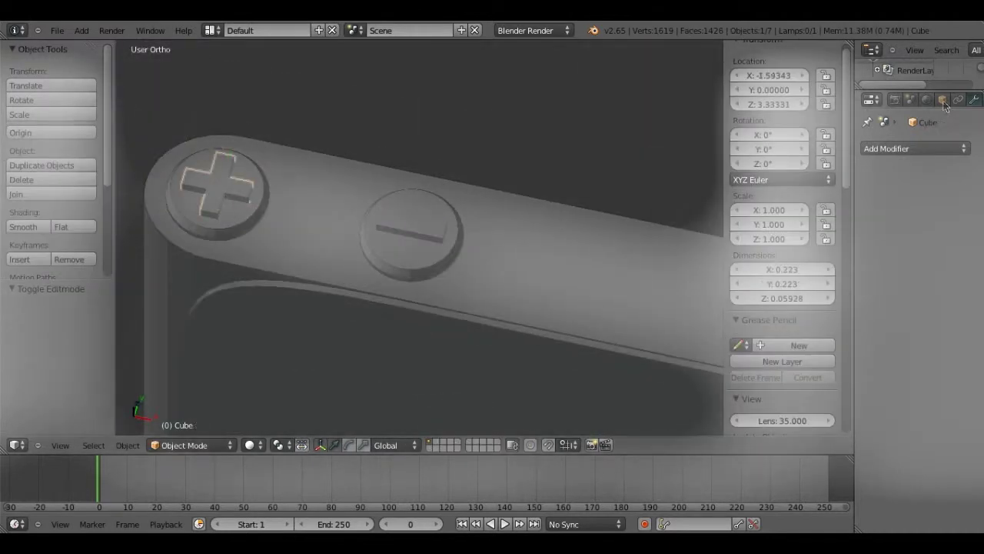
# Set the cross object's Display Type to Wire in Object properties
pyautogui.click(942, 101)
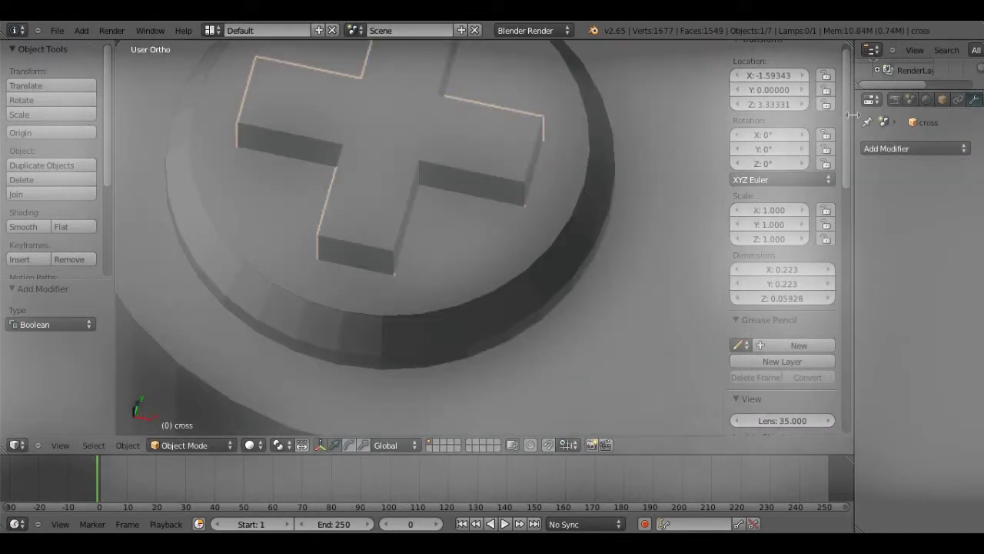
pyautogui.moveTo(852, 114); pyautogui.dragTo(732, 115)
pyautogui.click(821, 99)
pyautogui.click(815, 374)
pyautogui.click(769, 336)
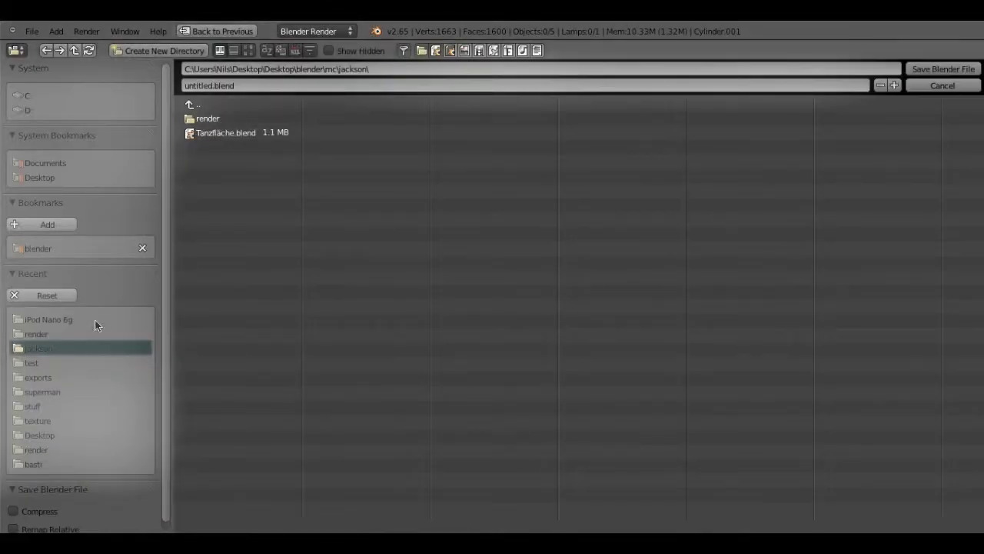
# Resize the cylinder into a slim upright shape and choose the Boolean operation
pyautogui.click(96, 319)
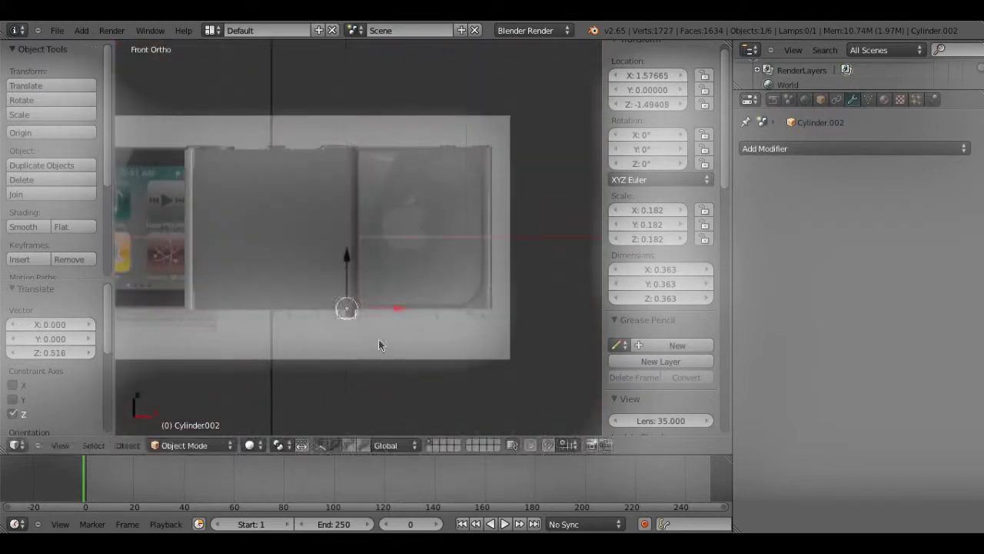
pyautogui.press('s')
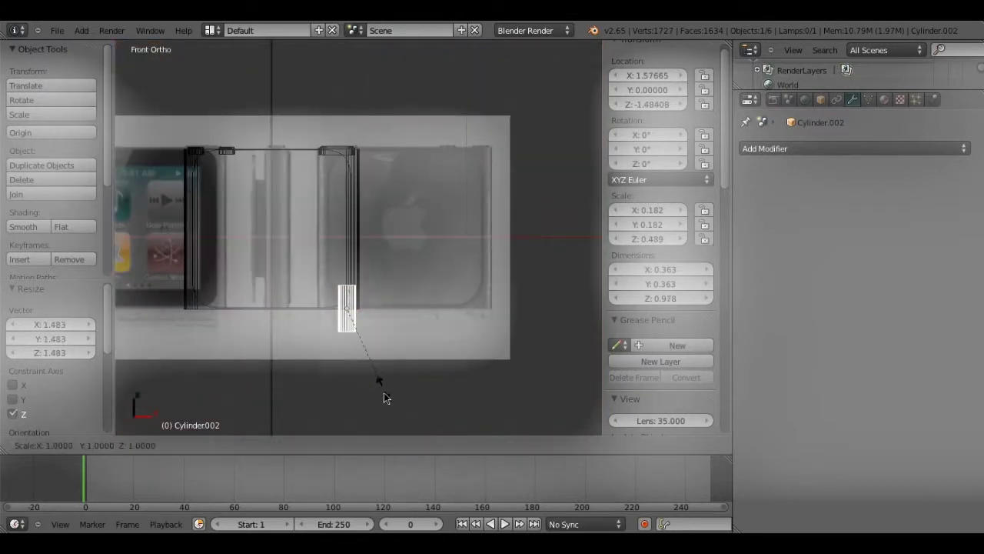
pyautogui.click(370, 369)
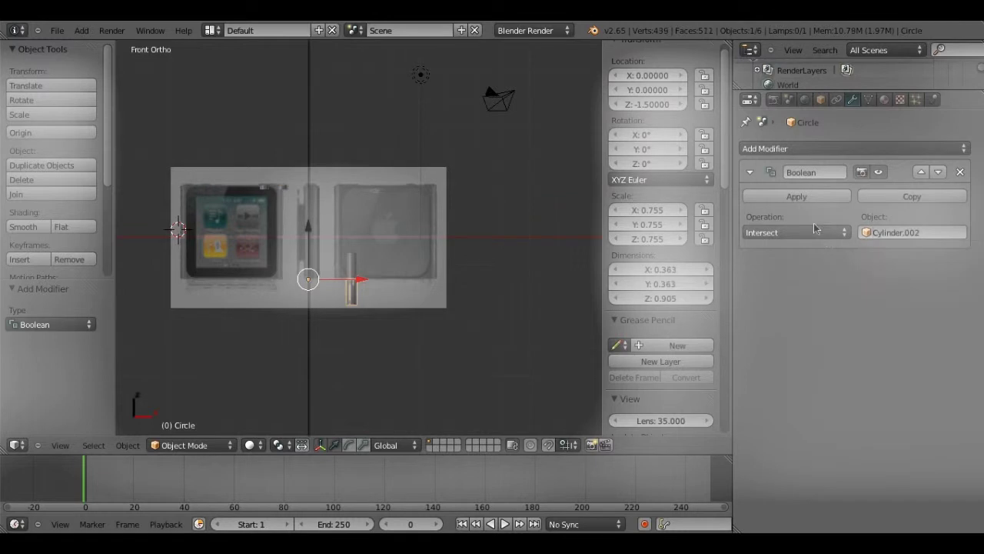
pyautogui.click(815, 230)
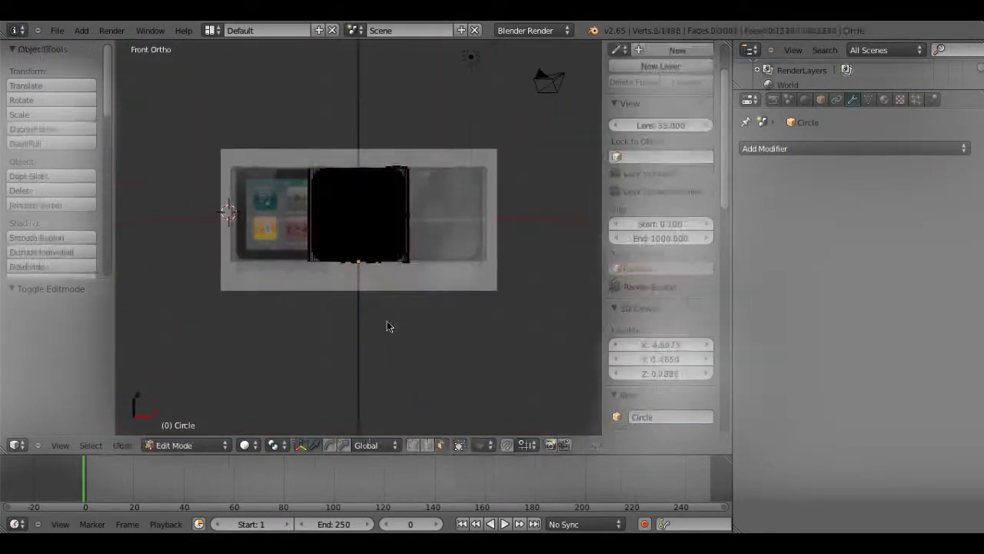
# Add a cube, then move and scale it along X and Y into the cutter shape
pyautogui.click(80, 30)
pyautogui.click(185, 58)
pyautogui.press('g')
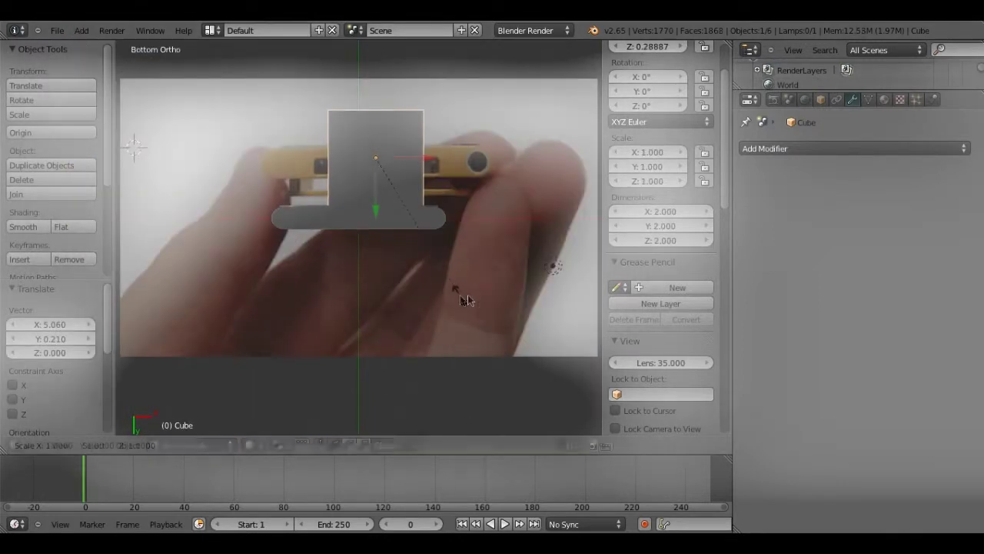
pyautogui.press('x')
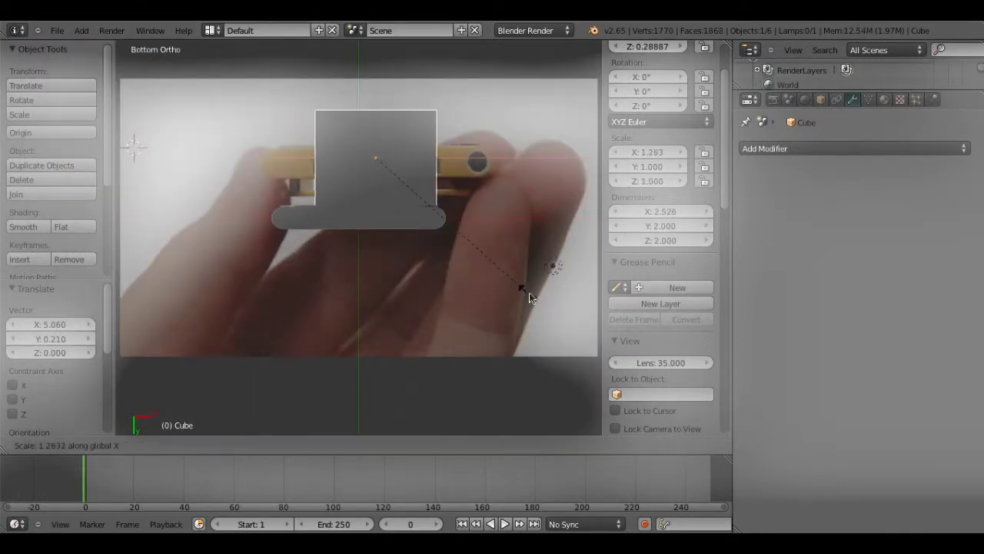
pyautogui.press('s')
pyautogui.press('y')
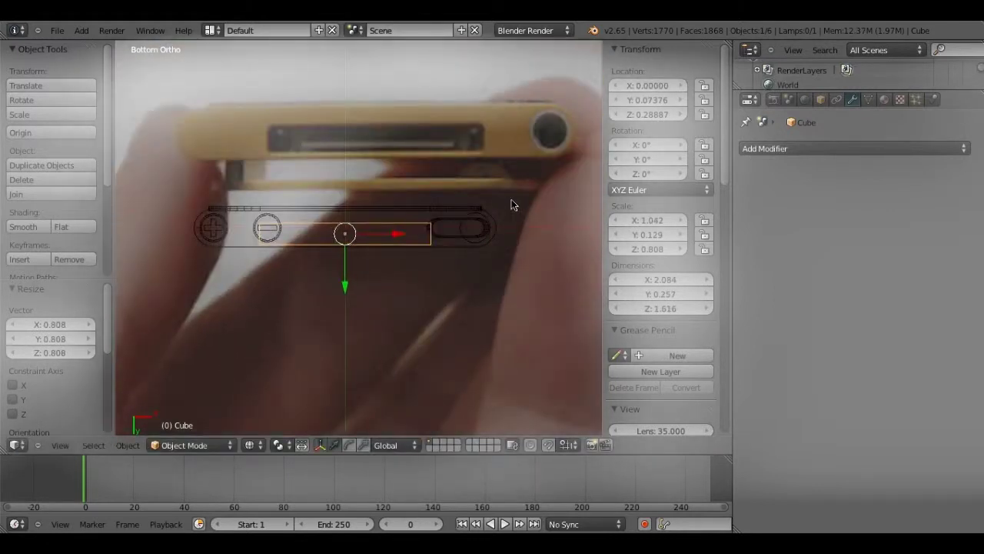
pyautogui.press('s')
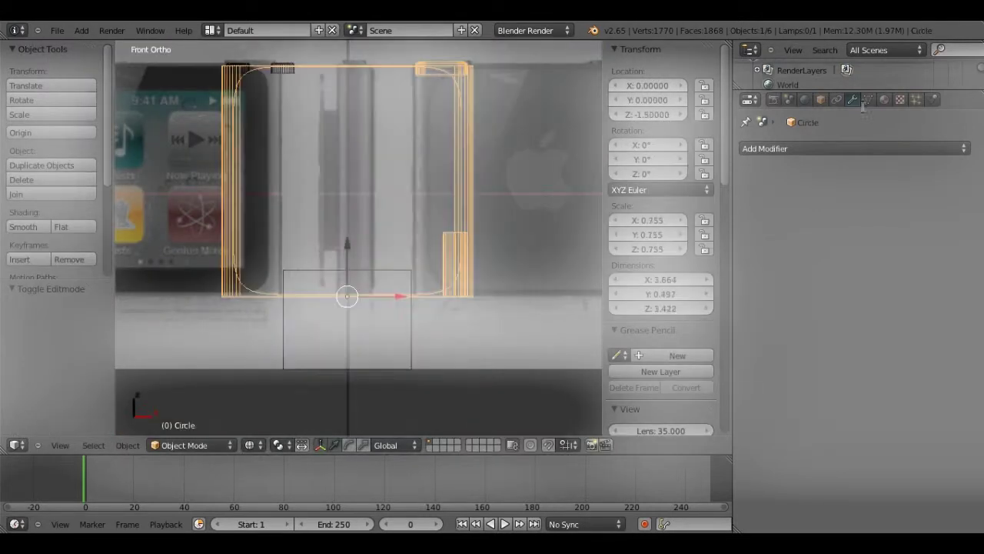
# Give the iPod body a Boolean modifier and pick its operation
pyautogui.click(853, 149)
pyautogui.click(582, 198)
pyautogui.click(794, 232)
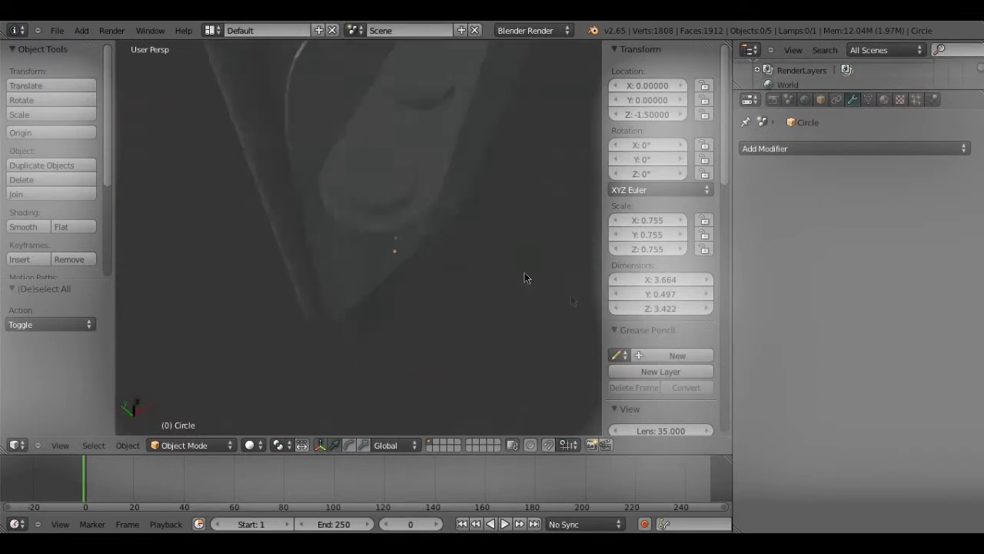
# Save the file over the existing one and set up an orthographic front view
pyautogui.press('KP_1')
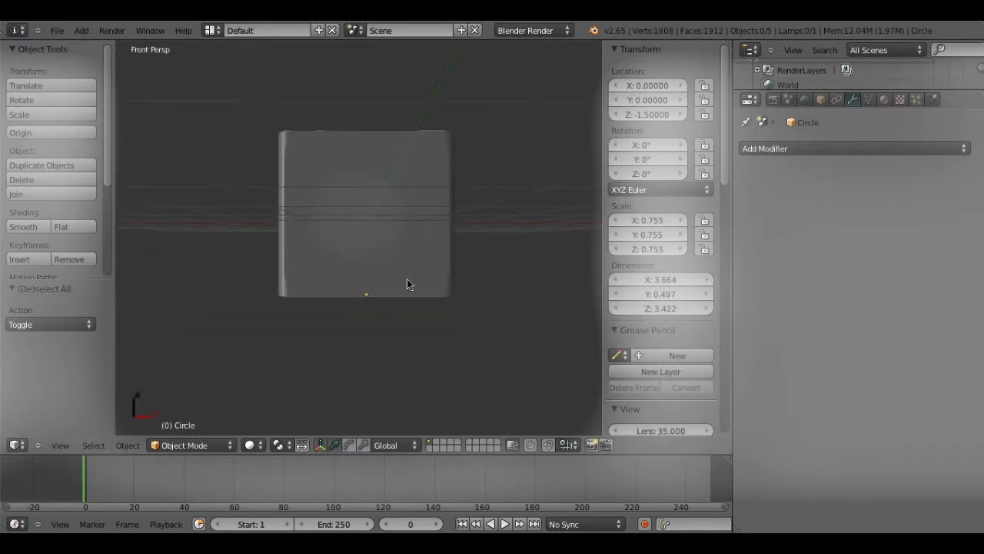
pyautogui.hotkey('ctrl', 's')
pyautogui.click(373, 284)
pyautogui.moveTo(374, 284)
pyautogui.mouseDown(button='middle')
pyautogui.moveTo(355, 301)
pyautogui.moveTo(375, 343)
pyautogui.mouseUp(button='middle')
pyautogui.press('KP_1')
pyautogui.press('KP_5')
pyautogui.rightClick(297, 225)
pyautogui.press('g')
pyautogui.press('Escape')
# Add a plane and rotate it -90 degrees so it stands upright
pyautogui.hotkey('shift', 'a')
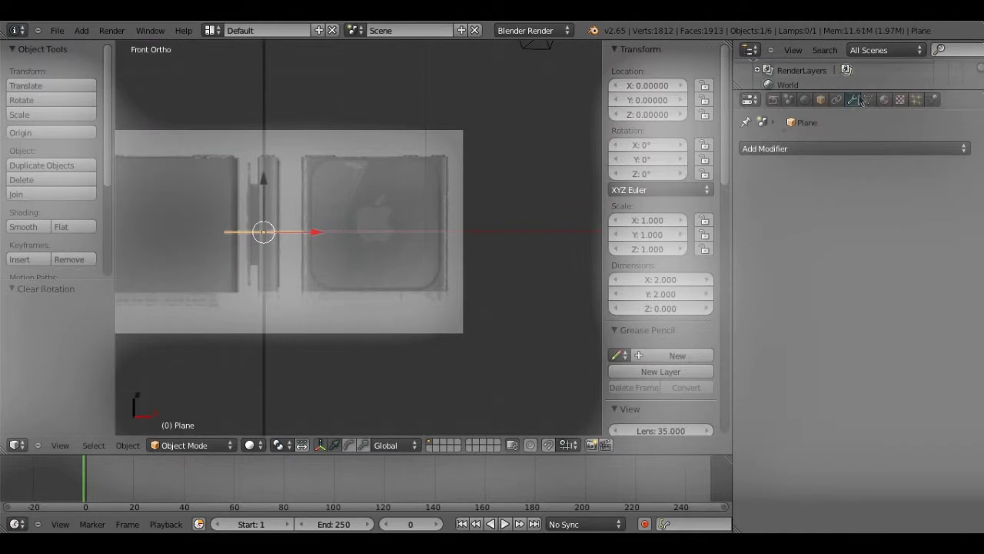
pyautogui.hotkey('alt', 'r')
pyautogui.press('Tab')
pyautogui.press('KP_3')
pyautogui.press('r')
pyautogui.press('Return')
pyautogui.press('KP_1')
pyautogui.press('g')
pyautogui.press('x')
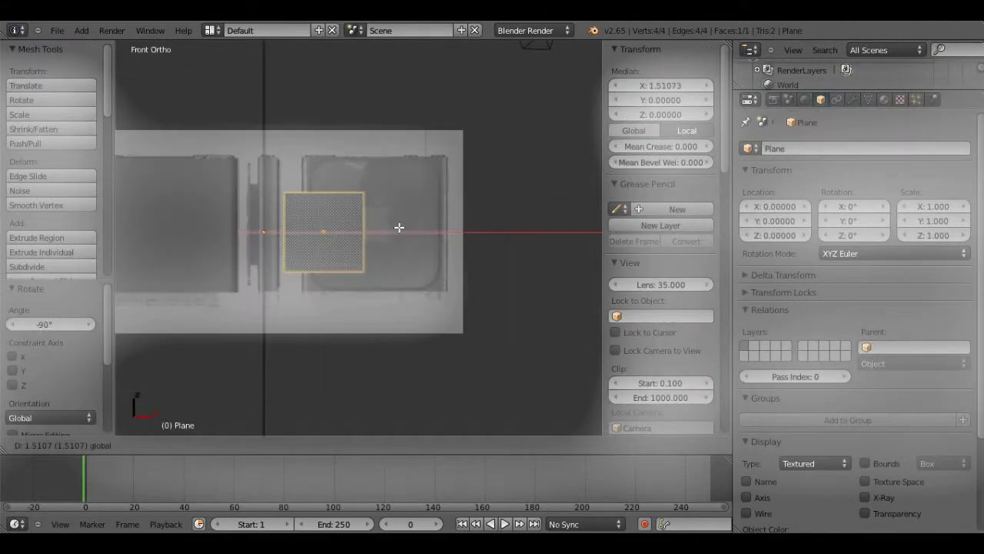
# Move and scale the plane so it covers the iPod's back panel
pyautogui.scroll(2, 453, 163)
pyautogui.press('g')
pyautogui.press('z')
pyautogui.press('Return')
pyautogui.press('s')
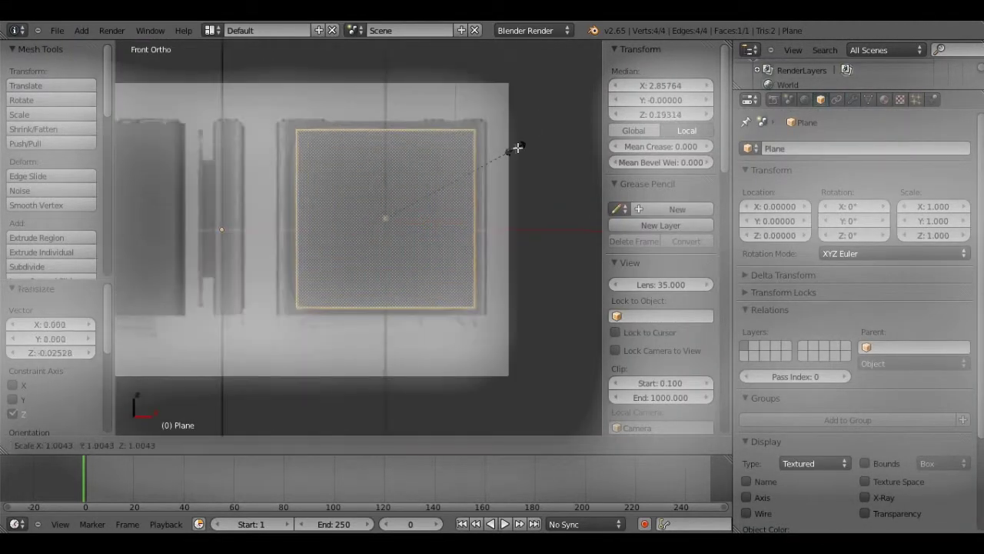
pyautogui.press('Return')
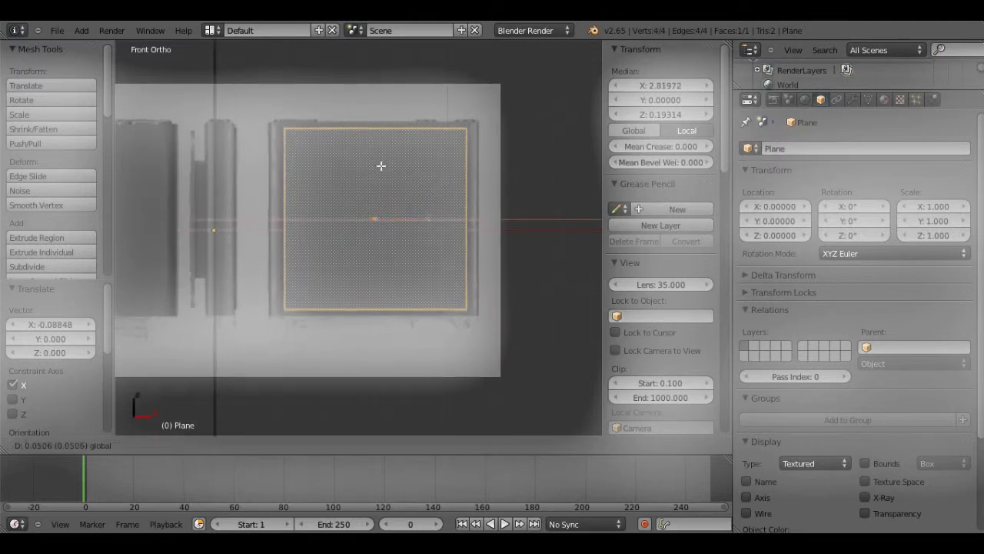
pyautogui.press('s')
pyautogui.press('Return')
pyautogui.scroll(4, 468, 161)
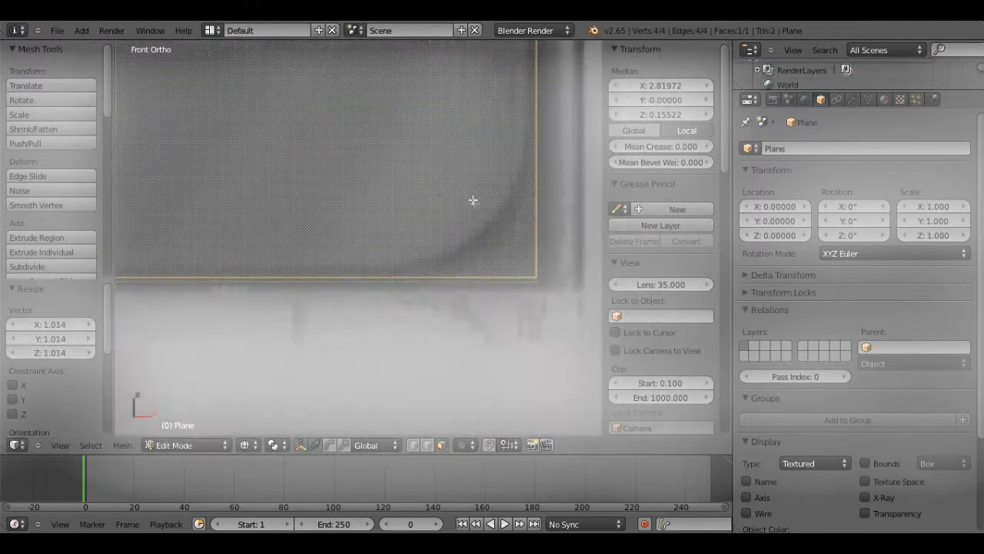
pyautogui.press('Return')
pyautogui.scroll(-4, 485, 183)
pyautogui.scroll(3, 479, 261)
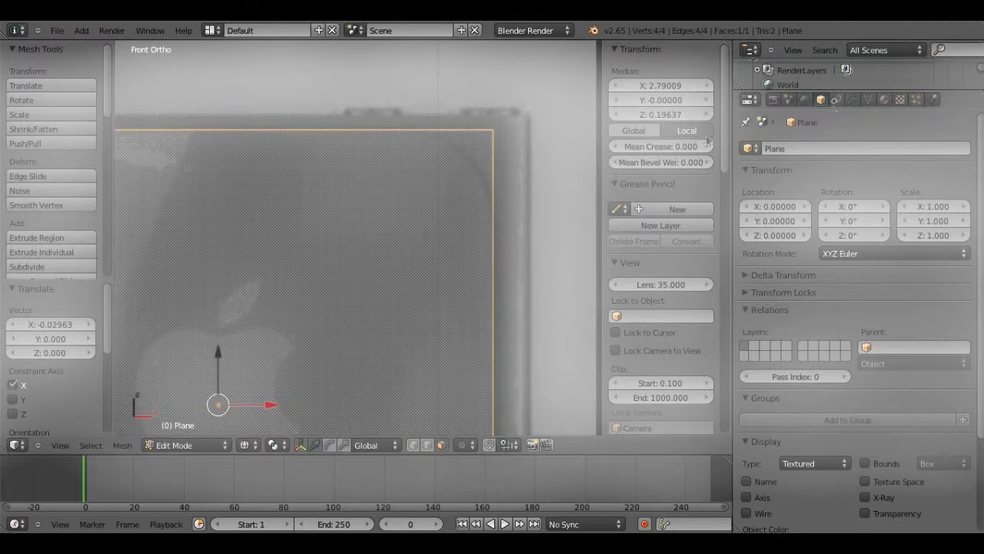
# Add a Subdivision Surface modifier to the plane and subdivide it into a grid
pyautogui.click(852, 100)
pyautogui.click(853, 148)
pyautogui.click(550, 384)
pyautogui.scroll(-3, 538, 346)
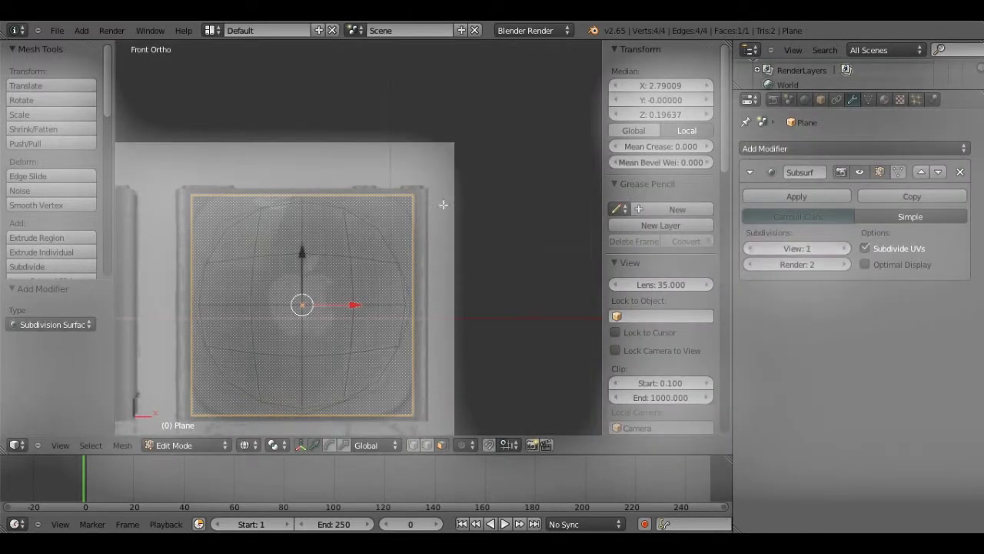
pyautogui.hotkey('ctrl', '2')
pyautogui.scroll(2, 346, 253)
pyautogui.scroll(2, 308, 269)
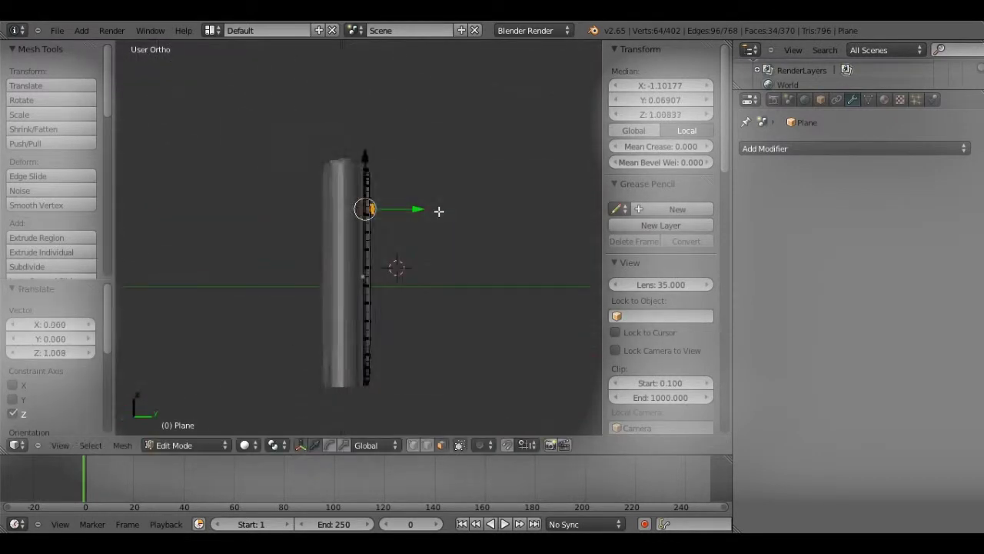
# Extrude new edges along the plate edge, fill them with faces and triangulate
pyautogui.press('ctrl+KP_1')
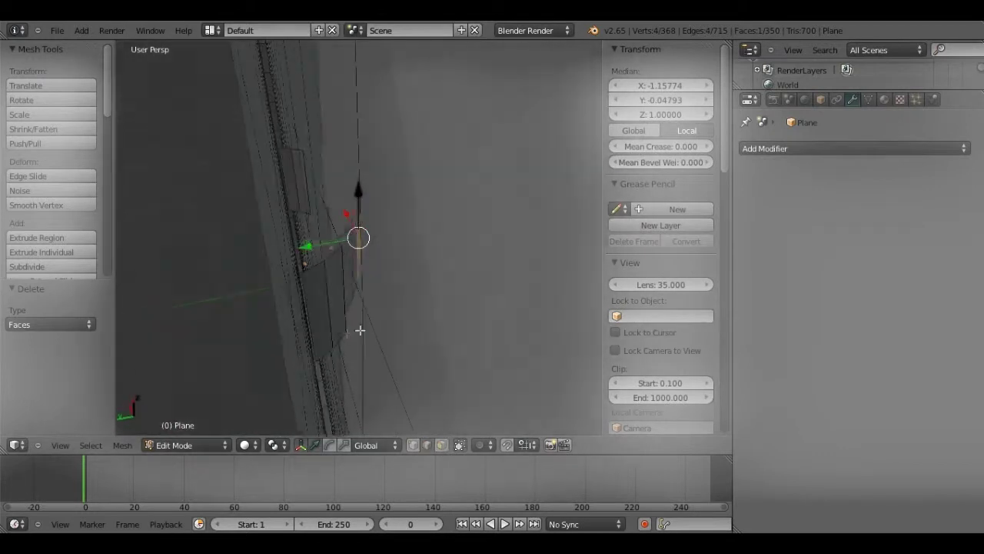
pyautogui.moveTo(358, 329); pyautogui.dragTo(286, 152, button='middle')
pyautogui.keyDown('ctrl'); pyautogui.click(335, 227); pyautogui.keyUp('ctrl')
pyautogui.moveTo(335, 263)
pyautogui.mouseDown(button='middle')
pyautogui.moveTo(335, 227)
pyautogui.moveTo(389, 226)
pyautogui.moveTo(259, 119)
pyautogui.moveTo(404, 199)
pyautogui.moveTo(474, 255)
pyautogui.moveTo(445, 206)
pyautogui.mouseUp(button='middle')
pyautogui.keyDown('ctrl'); pyautogui.rightClick(405, 199); pyautogui.keyUp('ctrl')
pyautogui.press('f')
pyautogui.hotkey('ctrl', 't')
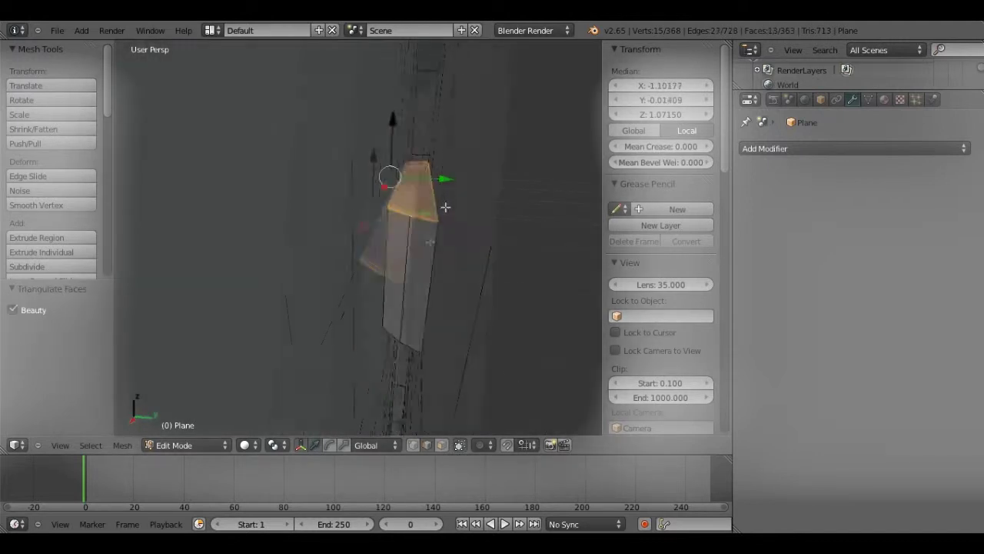
# Duplicate the filled piece and separate it into its own object
pyautogui.hotkey('shift', 'd')
pyautogui.click(410, 175)
pyautogui.hotkey('ctrl', 'l')
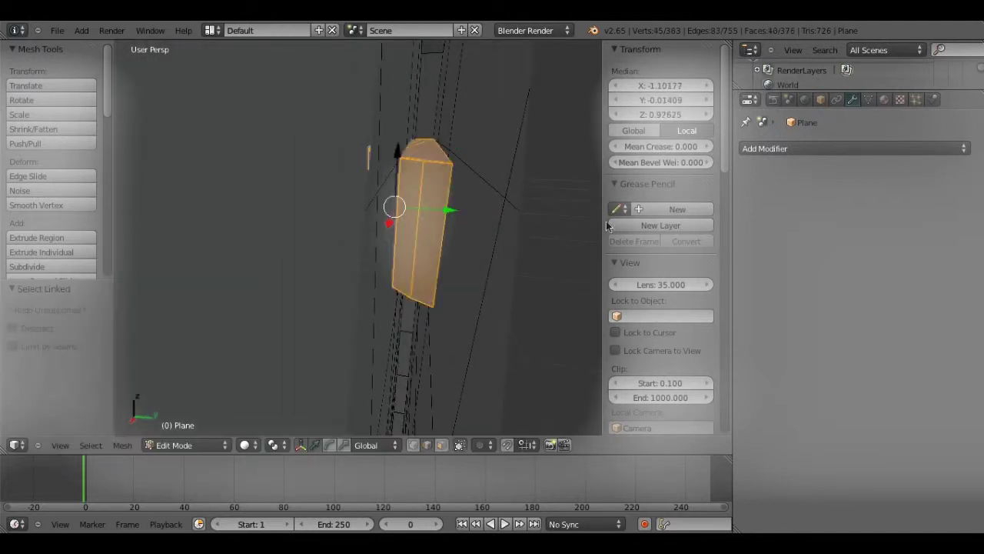
pyautogui.press('p')
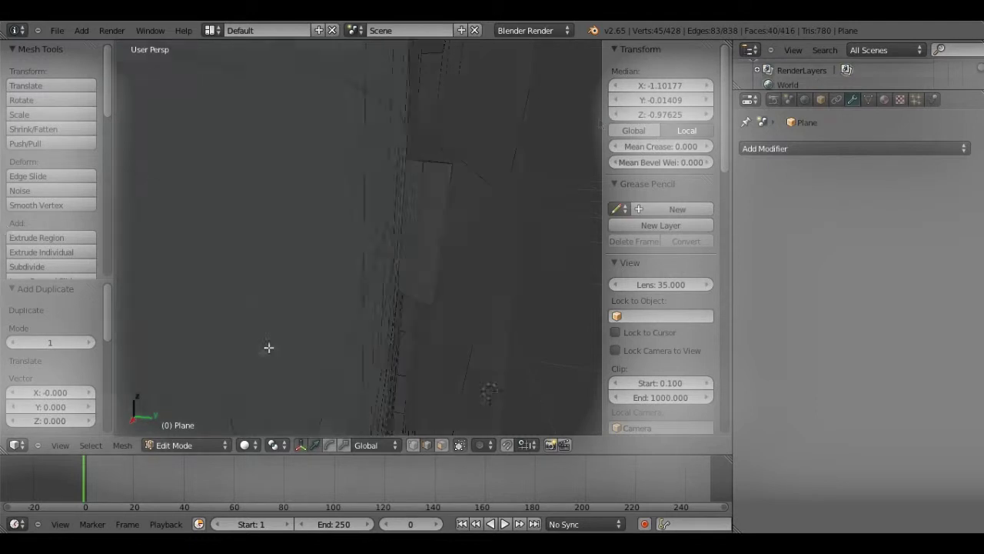
pyautogui.press('Tab')
# In top view, add a new cube and shrink it to 0.11 scale
pyautogui.scroll(-5, 365, 375)
pyautogui.press('KP_7')
pyautogui.hotkey('shift', 'a')
pyautogui.click(123, 92)
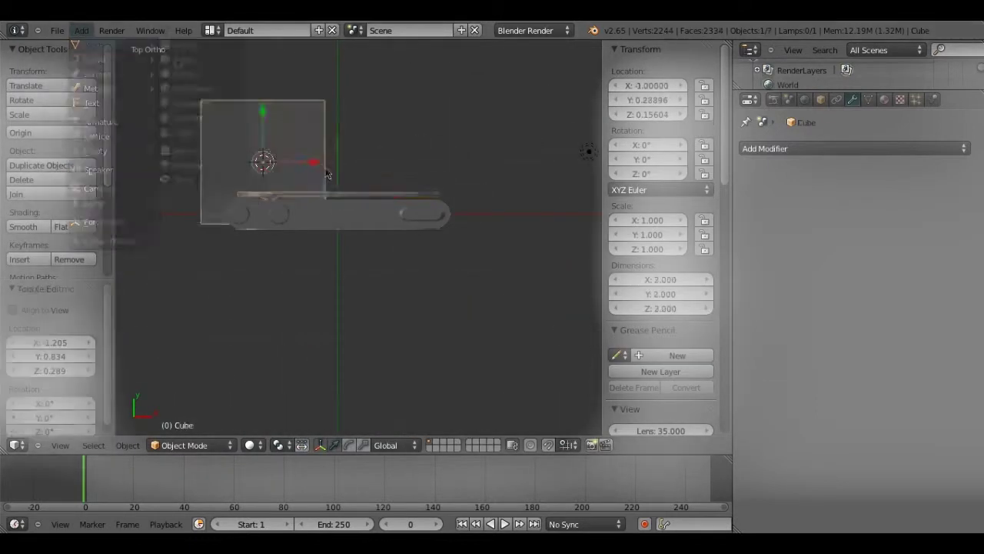
pyautogui.press('g')
pyautogui.click(478, 210)
pyautogui.write('s.11')
pyautogui.press('Return')
pyautogui.scroll(3, 428, 196)
pyautogui.scroll(2, 411, 290)
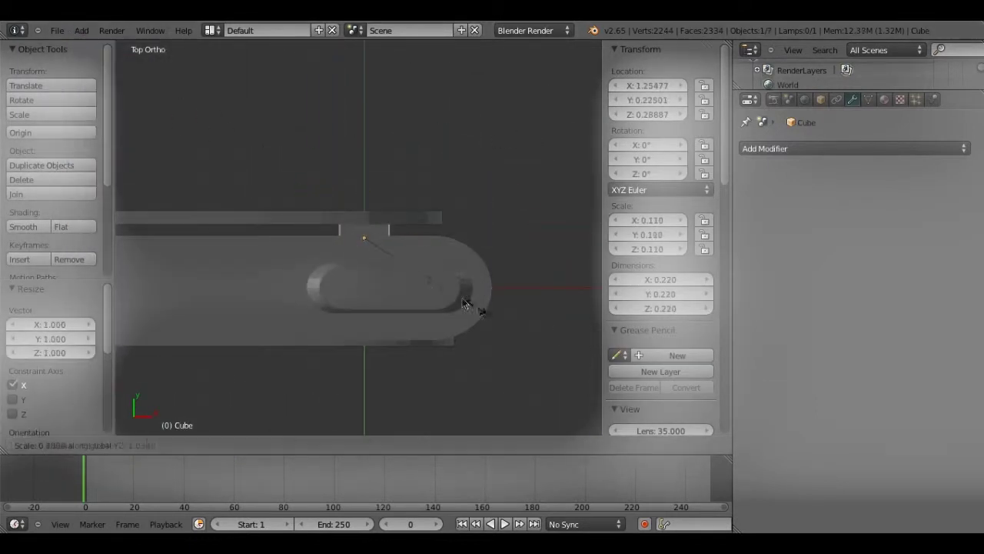
# Move the small cube along Y to sit beside the iPod body
pyautogui.press('g')
pyautogui.press('y')
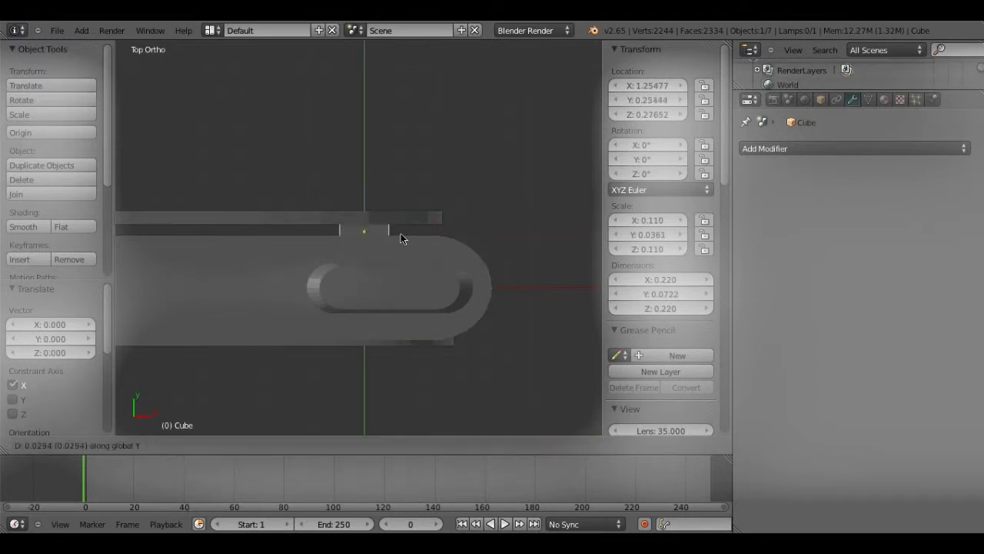
pyautogui.click(400, 233)
pyautogui.scroll(2, 467, 291)
pyautogui.scroll(2, 468, 292)
pyautogui.press('z')
pyautogui.press('g')
pyautogui.press('y')
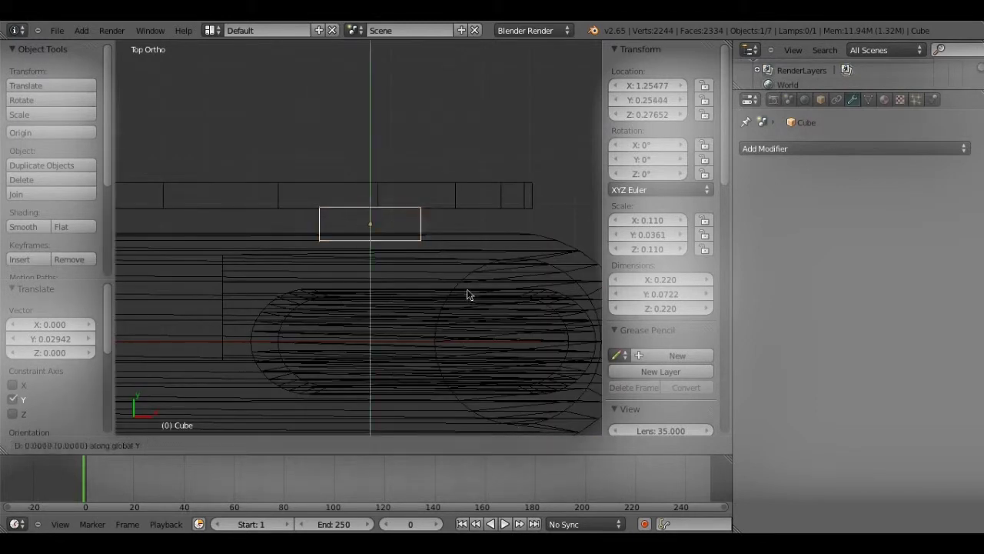
pyautogui.click(468, 294)
pyautogui.press('z')
# Stretch the cube along Z into a 2.671-tall bar and adjust its height
pyautogui.moveTo(462, 290); pyautogui.dragTo(379, 269, button='middle')
pyautogui.press('KP_3')
pyautogui.press('s')
pyautogui.press('z')
pyautogui.click(383, 289)
pyautogui.press('s')
pyautogui.press('z')
pyautogui.press('Return')
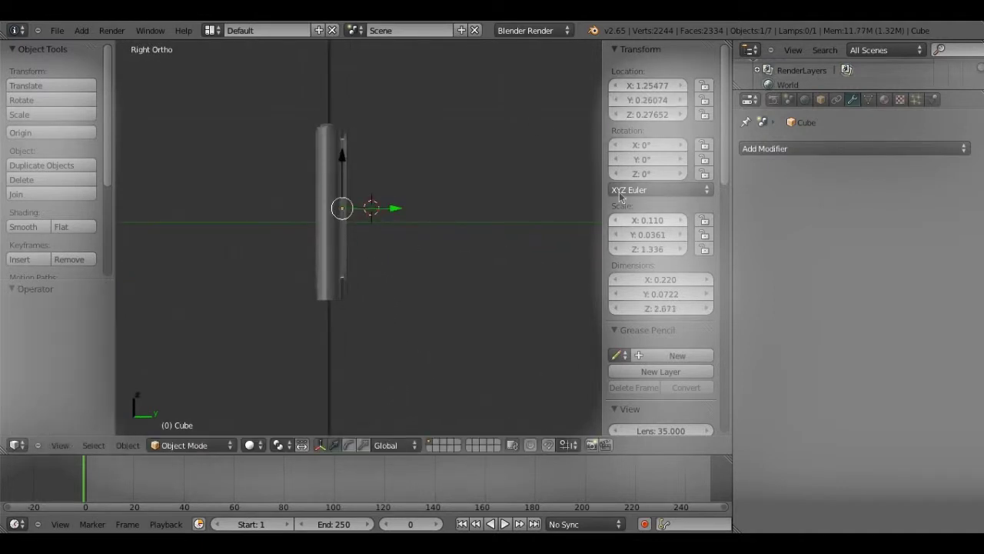
pyautogui.scroll(3, 366, 275)
pyautogui.click(322, 157)
pyautogui.press('g')
pyautogui.press('z')
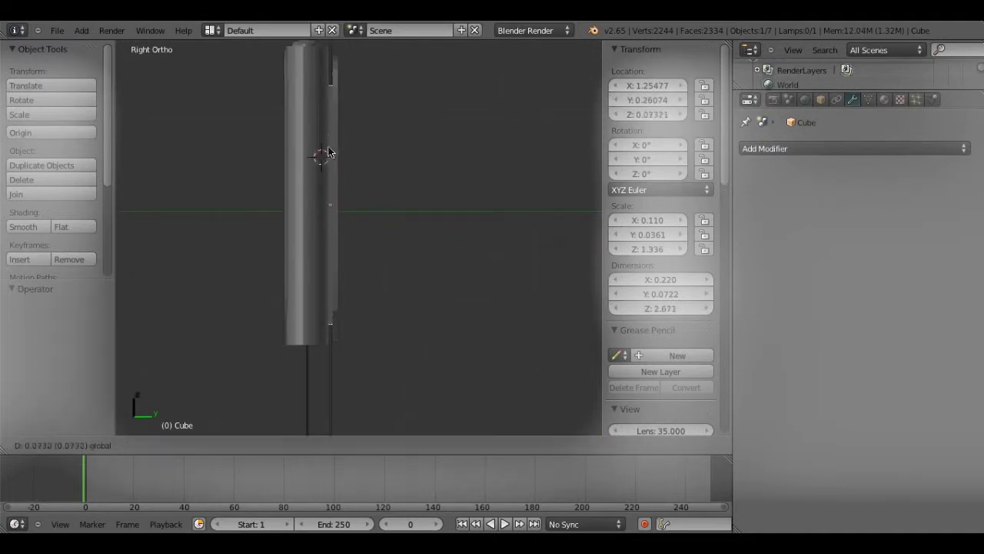
pyautogui.click(326, 150)
# Select all objects and join them into the Circle body with Ctrl+J
pyautogui.press('a')
pyautogui.moveTo(351, 160)
pyautogui.mouseDown(button='middle')
pyautogui.moveTo(333, 147)
pyautogui.moveTo(422, 180)
pyautogui.moveTo(596, 202)
pyautogui.mouseUp(button='middle')
pyautogui.hotkey('ctrl', 'j')
pyautogui.scroll(2, 167, 169)
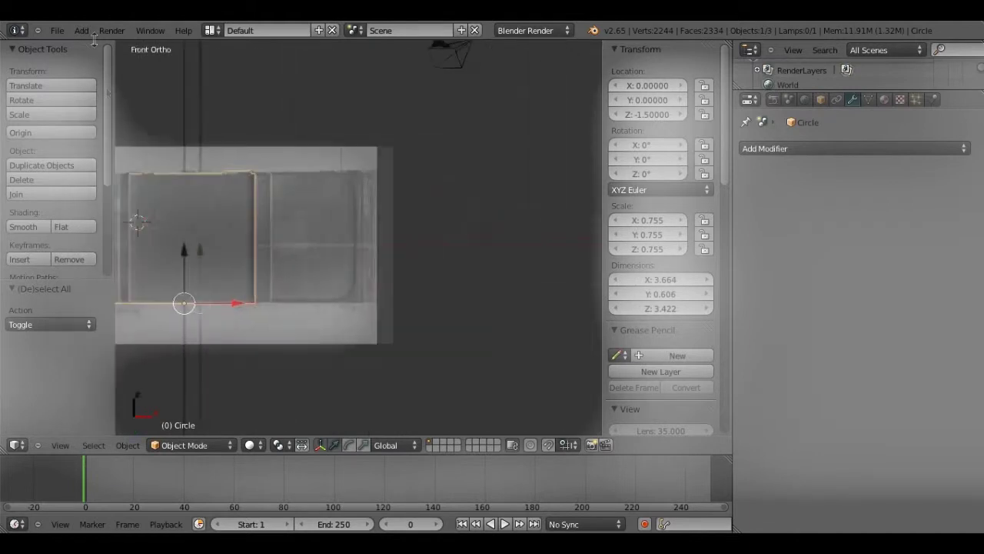
# Add a plane, reduce it to a single vertex, and place it on the apple outline
pyautogui.click(81, 30)
pyautogui.moveTo(93, 45)
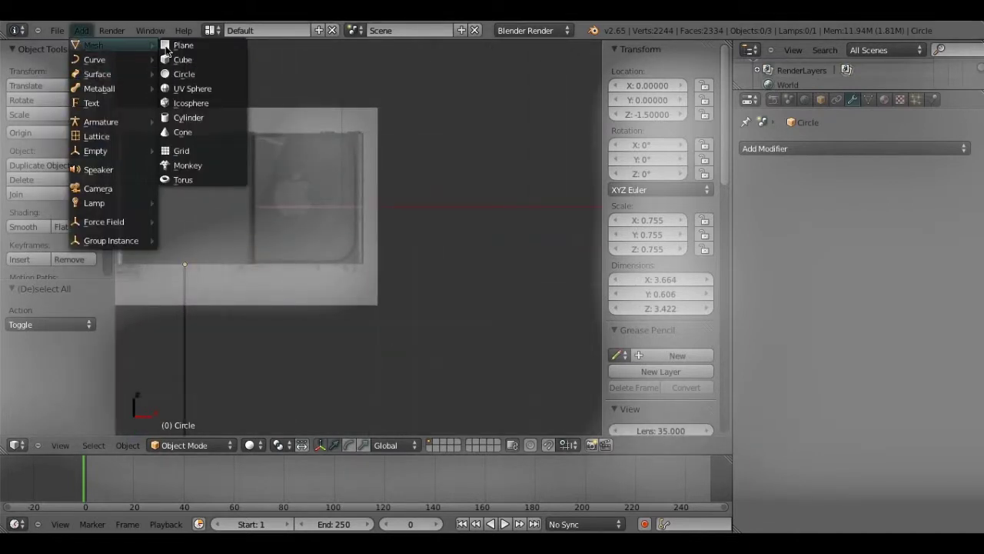
pyautogui.click(179, 45)
pyautogui.click(341, 181)
pyautogui.press('Tab')
pyautogui.press('a')
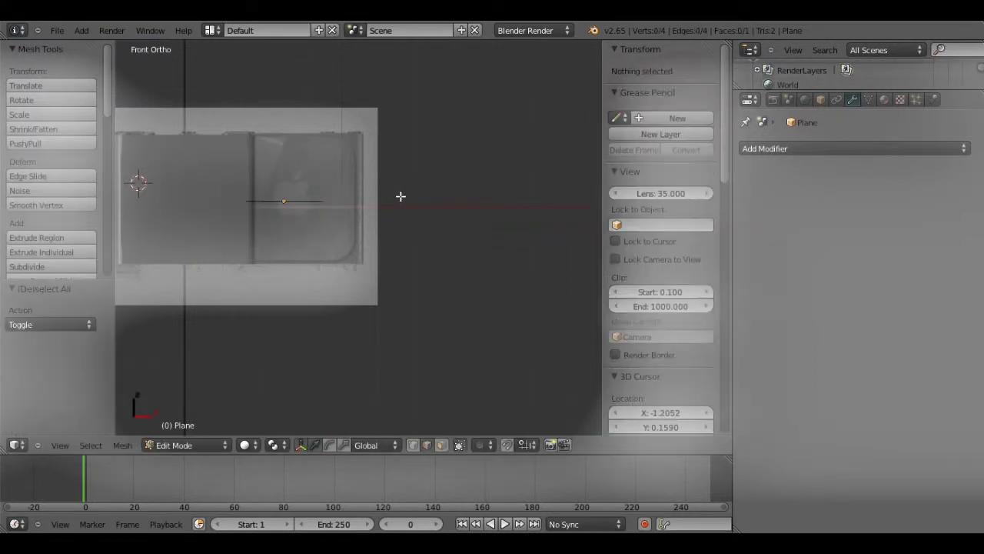
pyautogui.moveTo(400, 198); pyautogui.dragTo(290, 218, button='middle')
pyautogui.press('x')
pyautogui.click(230, 279)
pyautogui.press('KP_1')
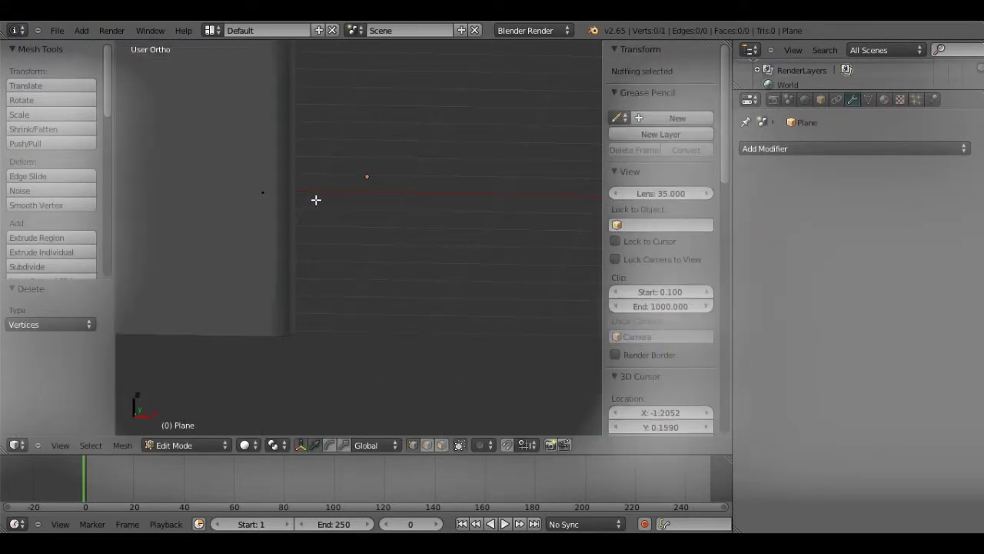
pyautogui.press('g')
pyautogui.click(435, 161)
pyautogui.click(664, 84)
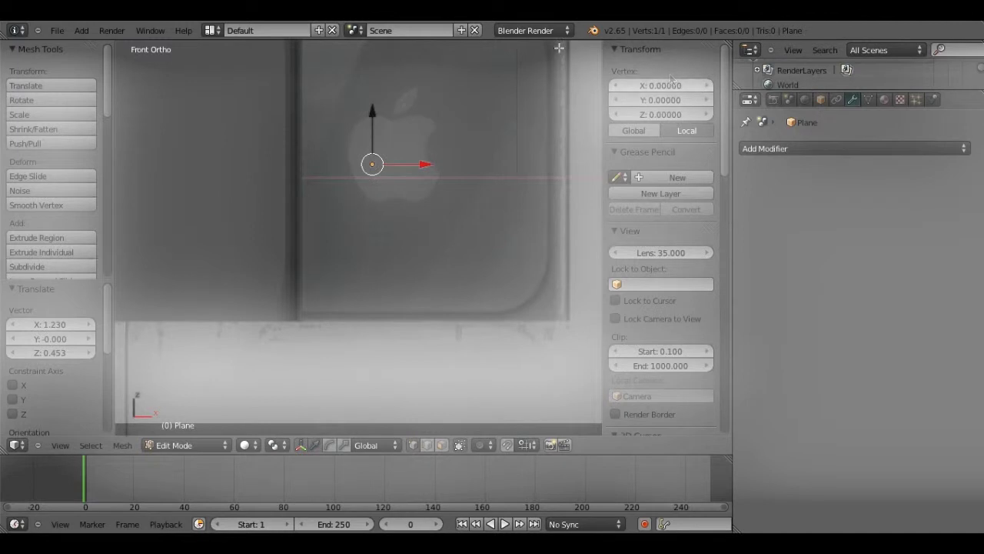
pyautogui.scroll(4, 430, 126)
pyautogui.press('g')
pyautogui.click(372, 179)
# Extrude vertices around the apple outline down to the top notch
pyautogui.press('e')
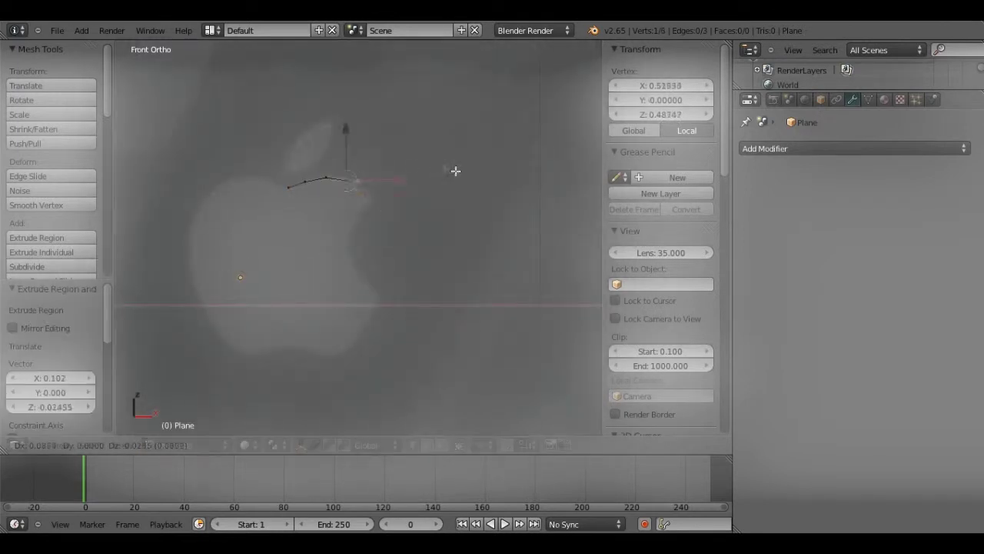
pyautogui.click(426, 232)
pyautogui.press('e')
pyautogui.click(429, 254)
pyautogui.press('e')
pyautogui.click(452, 296)
pyautogui.scroll(2, 445, 262)
pyautogui.click(435, 225)
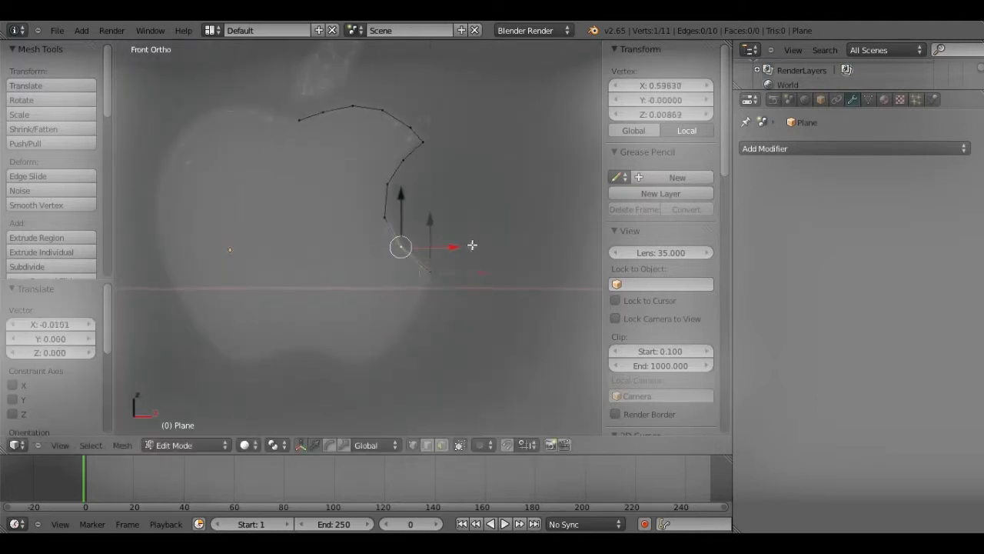
pyautogui.press('e')
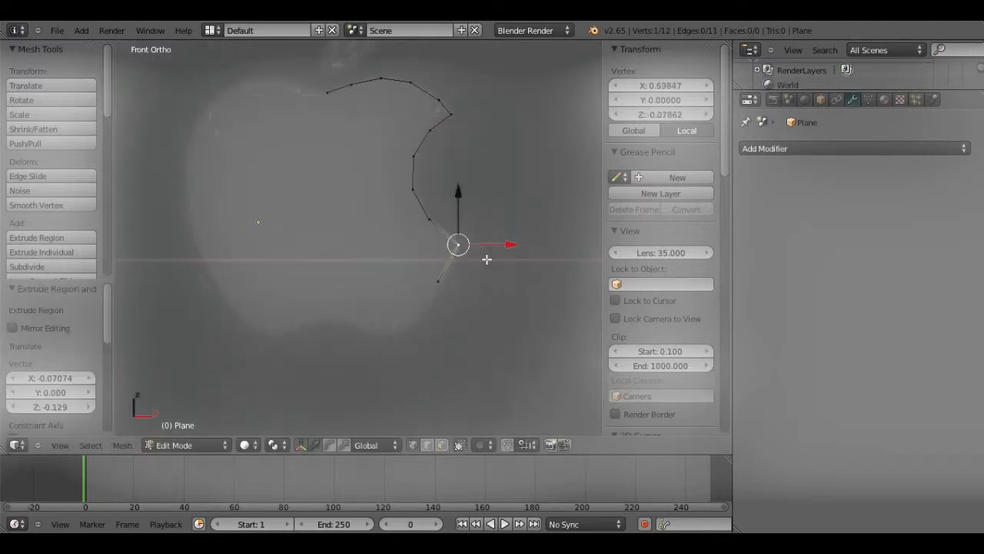
pyautogui.click(486, 263)
pyautogui.press('g')
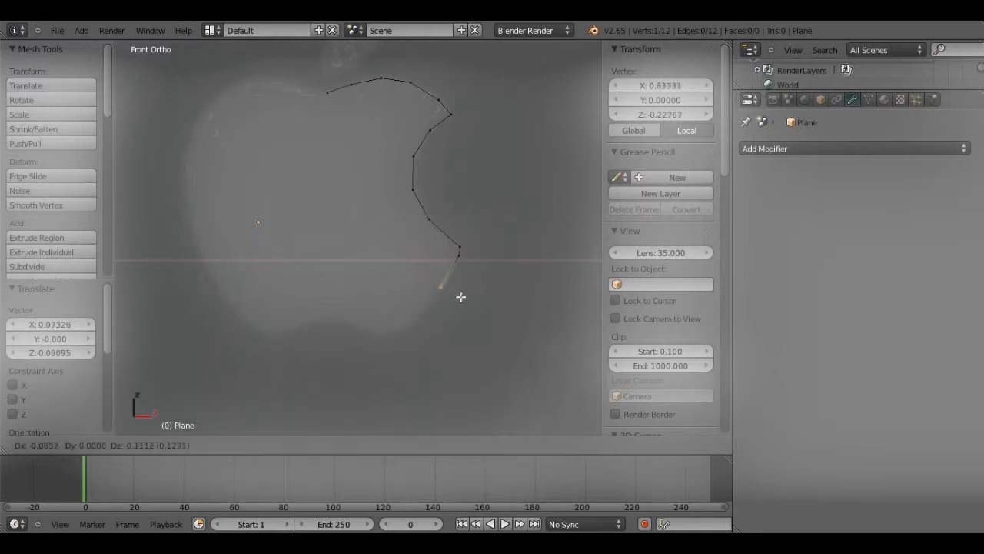
pyautogui.click(461, 296)
pyautogui.press('e')
pyautogui.click(430, 333)
pyautogui.press('e')
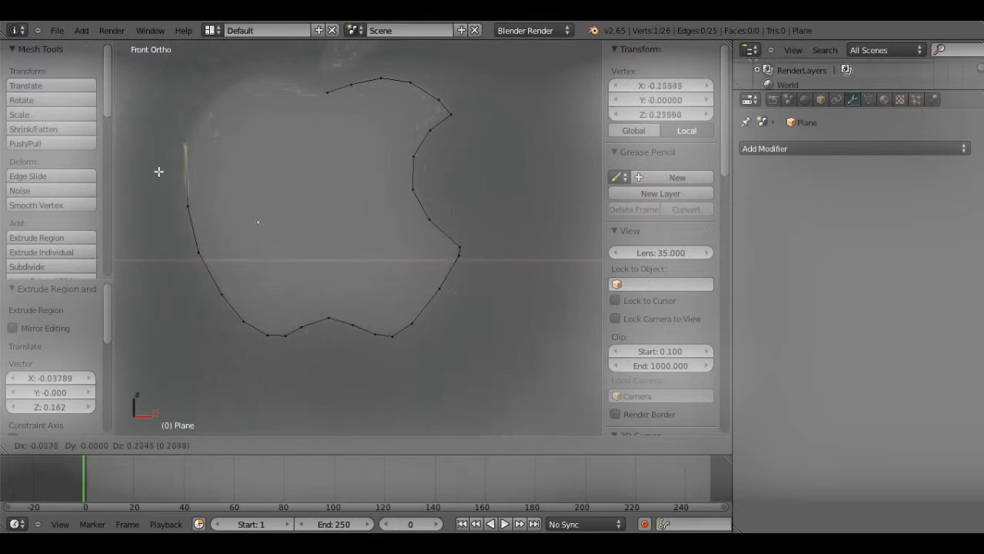
pyautogui.click(396, 110)
# Extrude the stem and leaf vertices upward from the notch
pyautogui.hotkey('alt', 'h')
pyautogui.press('KP_Decimal')
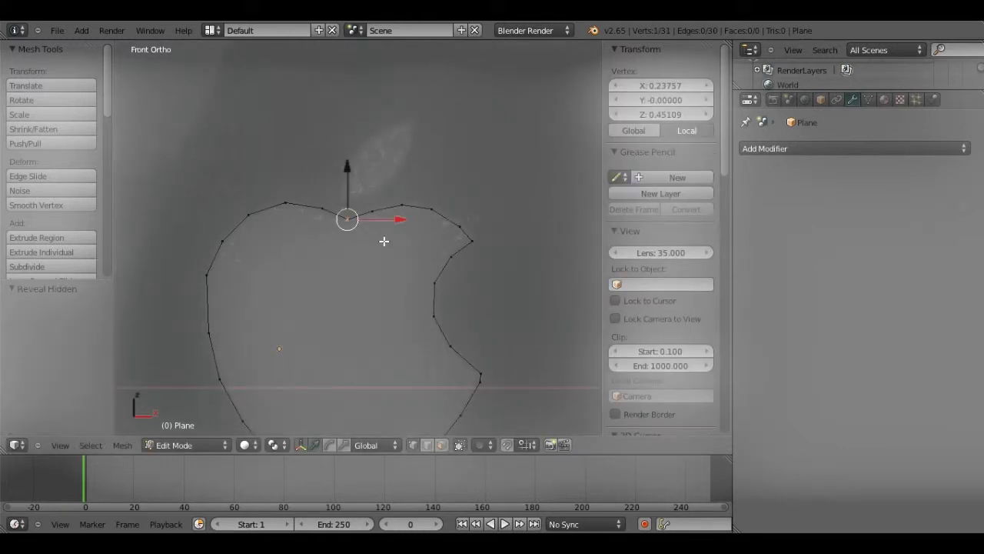
pyautogui.click(400, 220)
pyautogui.press('e')
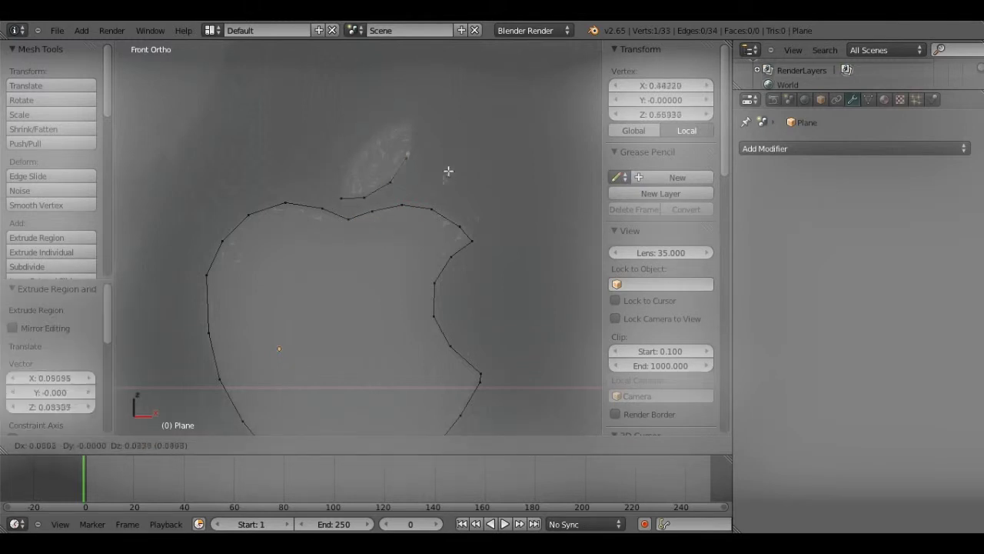
pyautogui.click(416, 133)
pyautogui.press('e')
pyautogui.click(395, 167)
pyautogui.press('e')
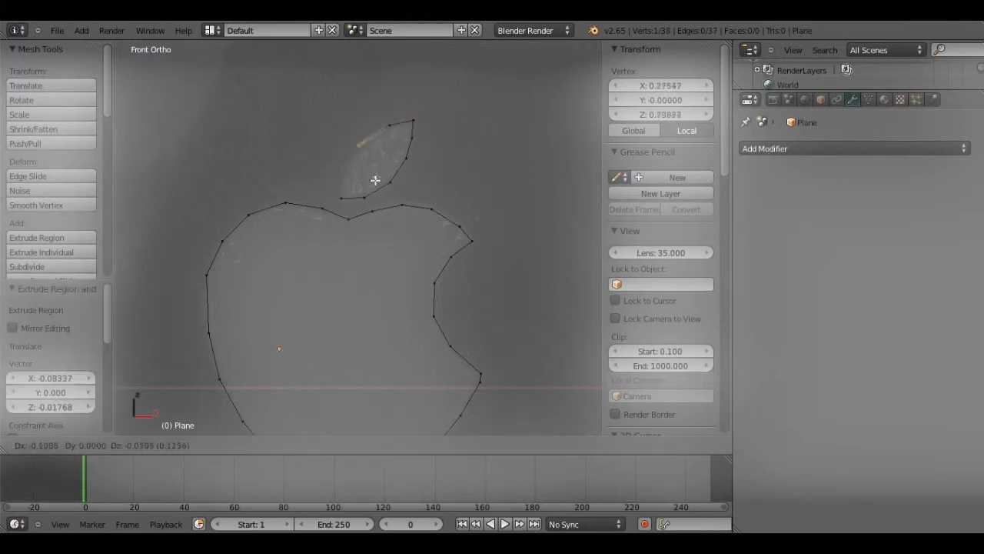
pyautogui.click(408, 121)
# Close the leaf with an edge and select the whole linked leaf outline
pyautogui.keyDown('shift'); pyautogui.rightClick(358, 152); pyautogui.keyUp('shift')
pyautogui.press('f')
pyautogui.press('w')
pyautogui.click(367, 146)
pyautogui.hotkey('ctrl', 'l')
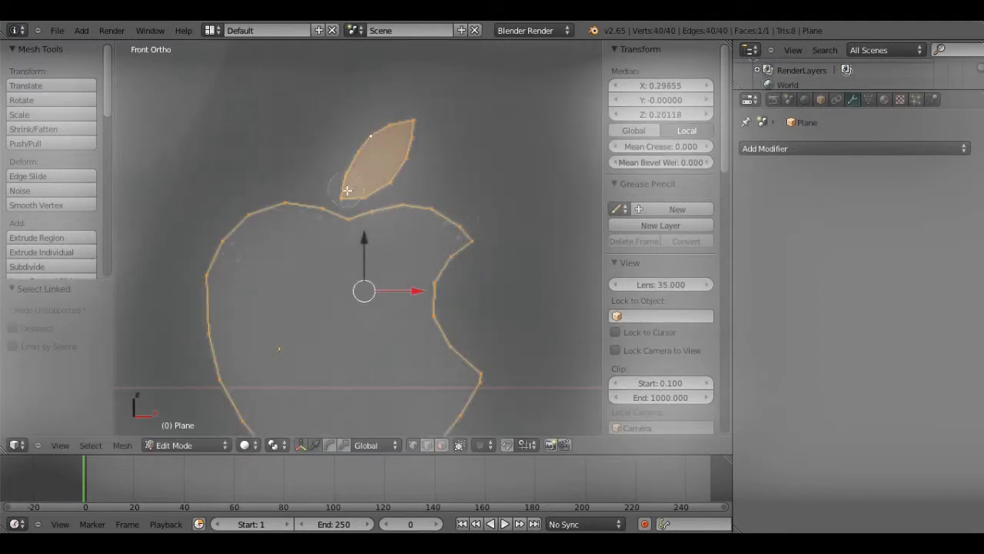
# Fill the apple outline with a face and shift the logo in side view
pyautogui.hotkey('shift', 'l')
pyautogui.press('f')
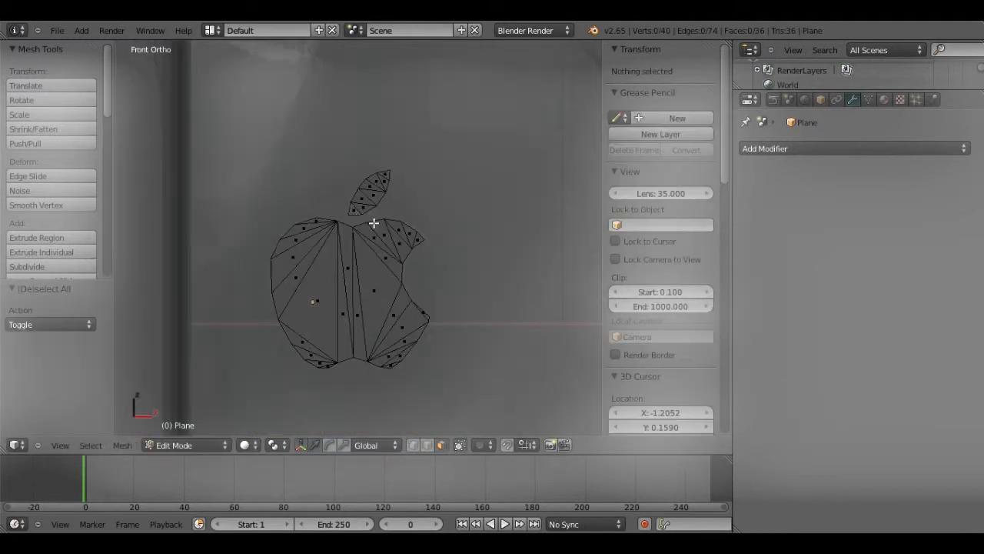
pyautogui.press('KP_3')
pyautogui.press('g')
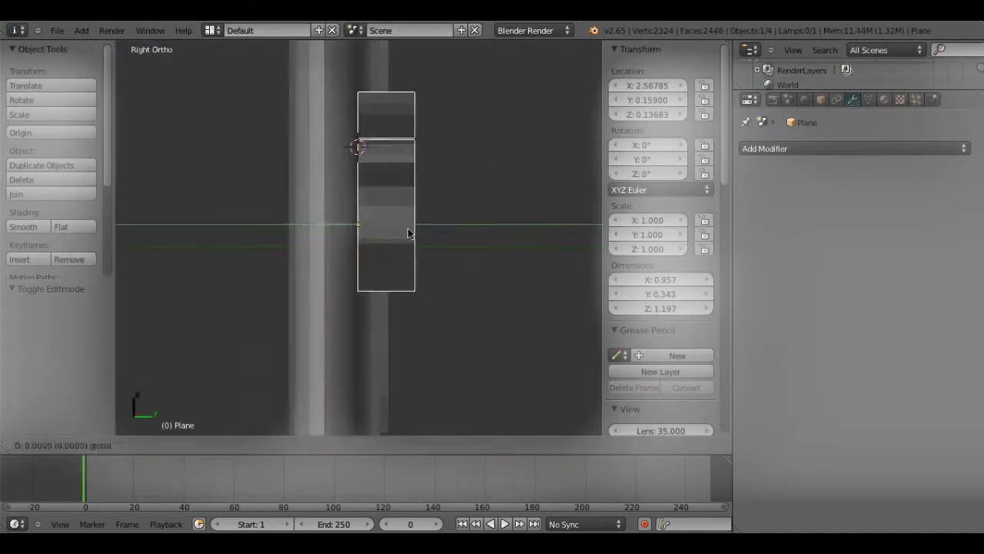
pyautogui.click(432, 235)
# Move the logo behind the iPod body using the back view
pyautogui.press('KP_1')
pyautogui.press('ctrl+KP_1')
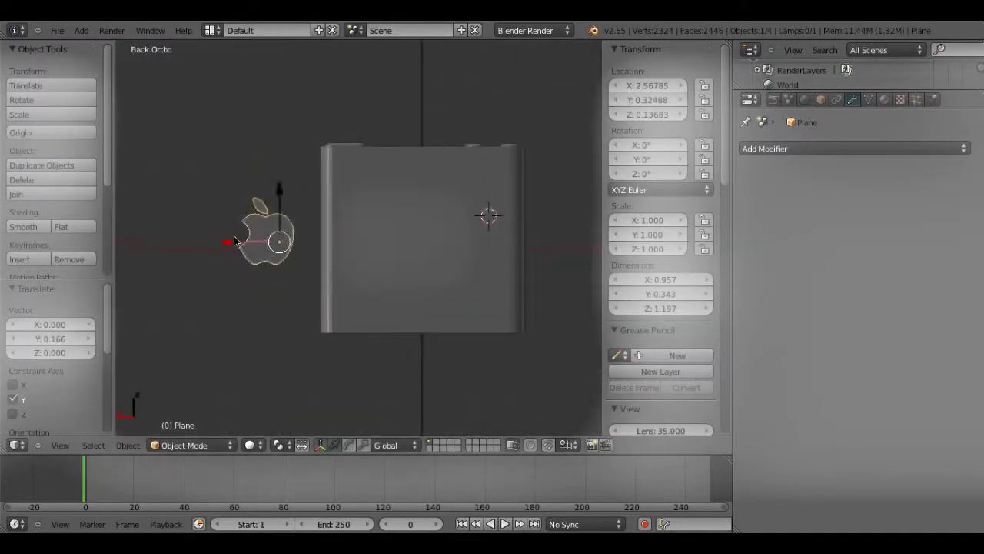
pyautogui.press('g')
pyautogui.click(387, 248)
pyautogui.press('Tab')
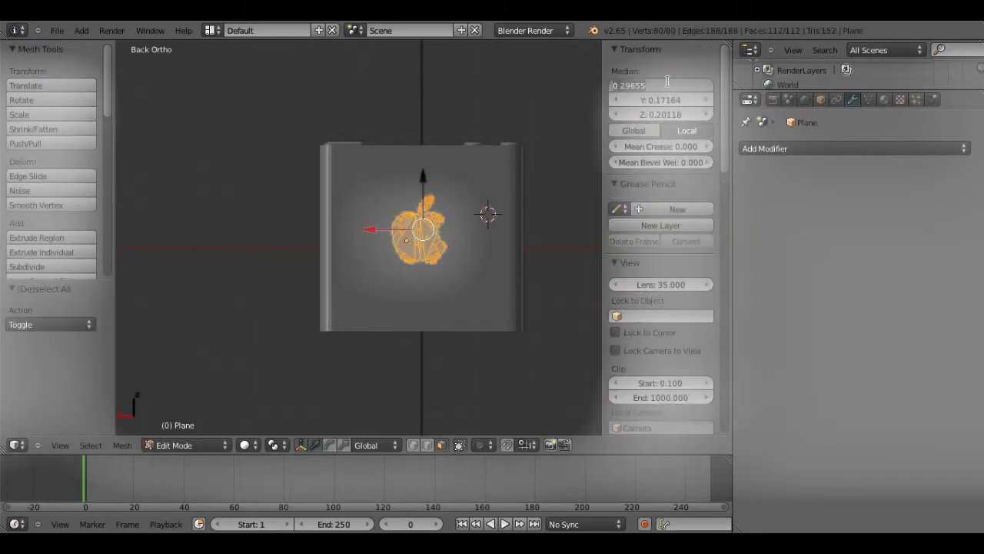
pyautogui.press('Tab')
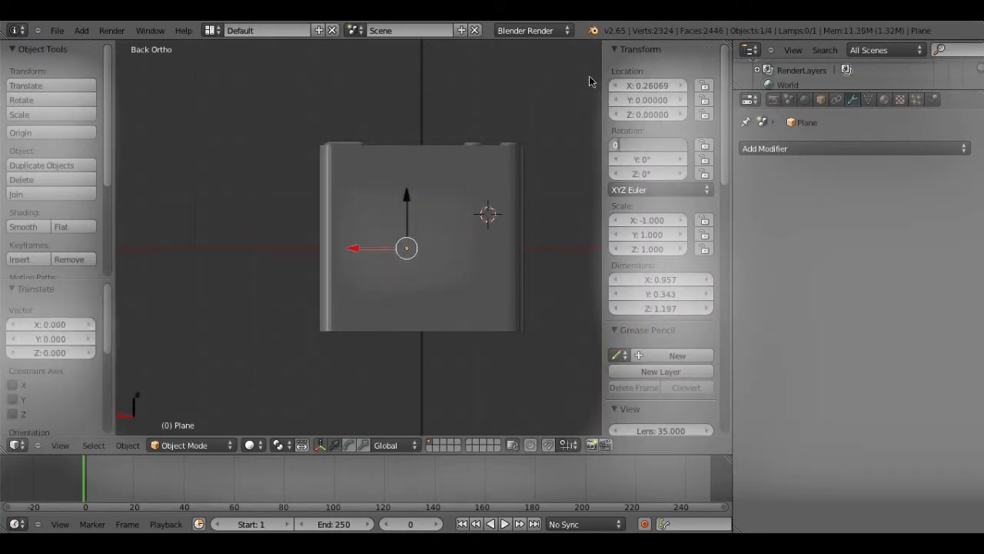
pyautogui.press('Tab')
pyautogui.press('z')
pyautogui.press('Tab')
# Push the logo into the body's back surface, checking depth from the side
pyautogui.moveTo(412, 279); pyautogui.dragTo(341, 256, button='middle')
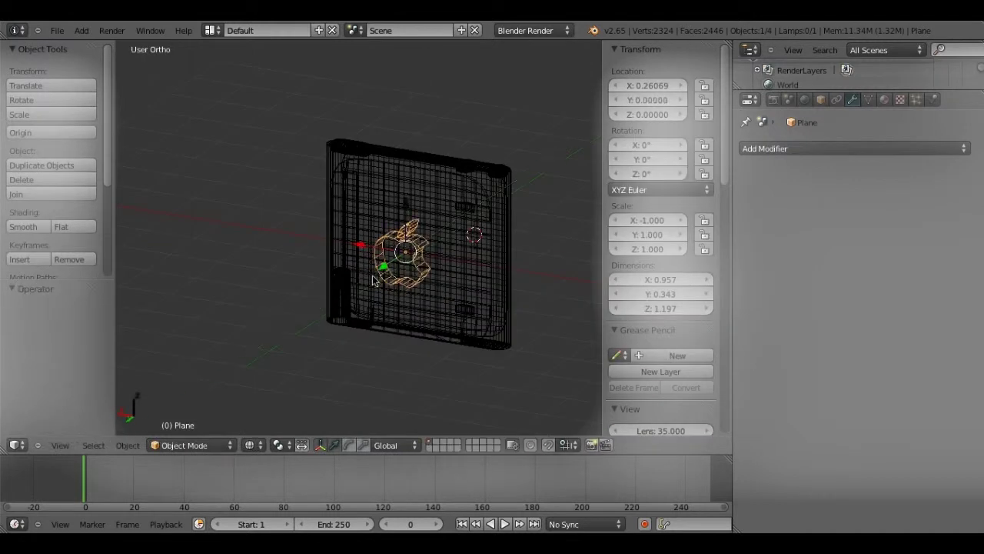
pyautogui.press('ctrl+KP_1')
pyautogui.press('z')
pyautogui.press('KP_Decimal')
pyautogui.press('g')
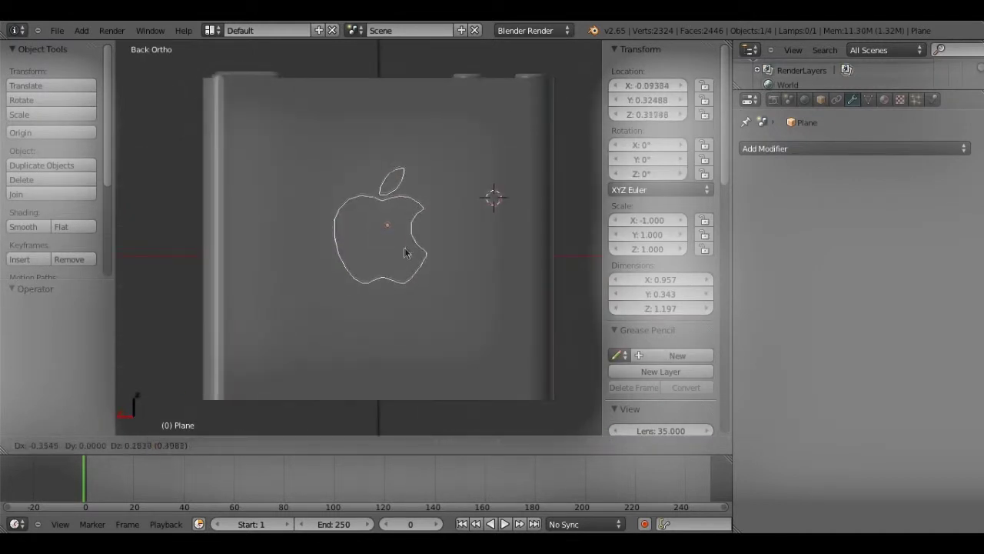
pyautogui.click(406, 254)
pyautogui.moveTo(407, 254); pyautogui.dragTo(268, 265, button='middle')
pyautogui.press('z')
pyautogui.press('ctrl+KP_3')
pyautogui.press('z')
pyautogui.moveTo(235, 219); pyautogui.dragTo(254, 218)
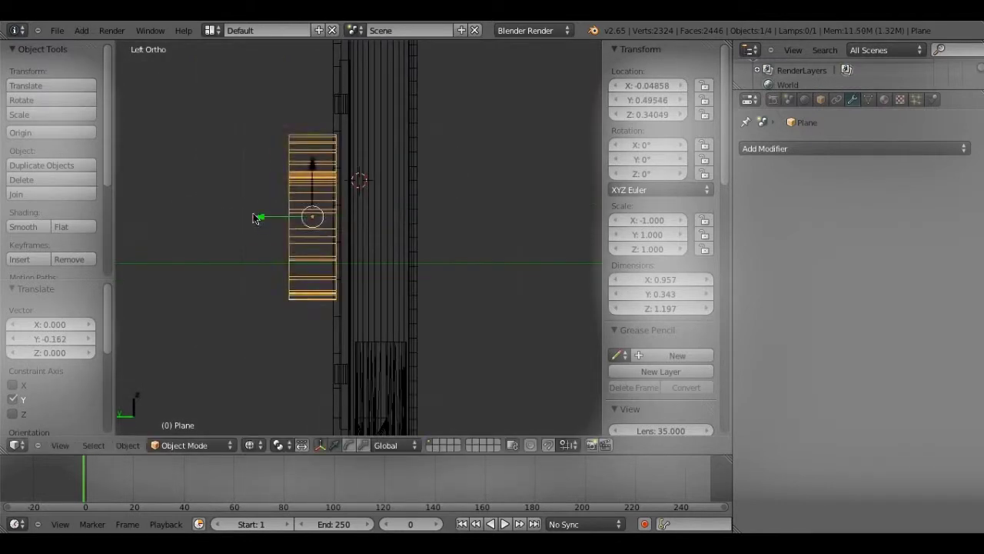
# Add a Boolean modifier set to Union and apply it
pyautogui.click(854, 149)
pyautogui.click(646, 213)
pyautogui.click(795, 232)
pyautogui.click(790, 206)
pyautogui.click(796, 196)
# Delete the leftover object and box-select the front vertices, excluding the border around the screen
pyautogui.press('Delete')
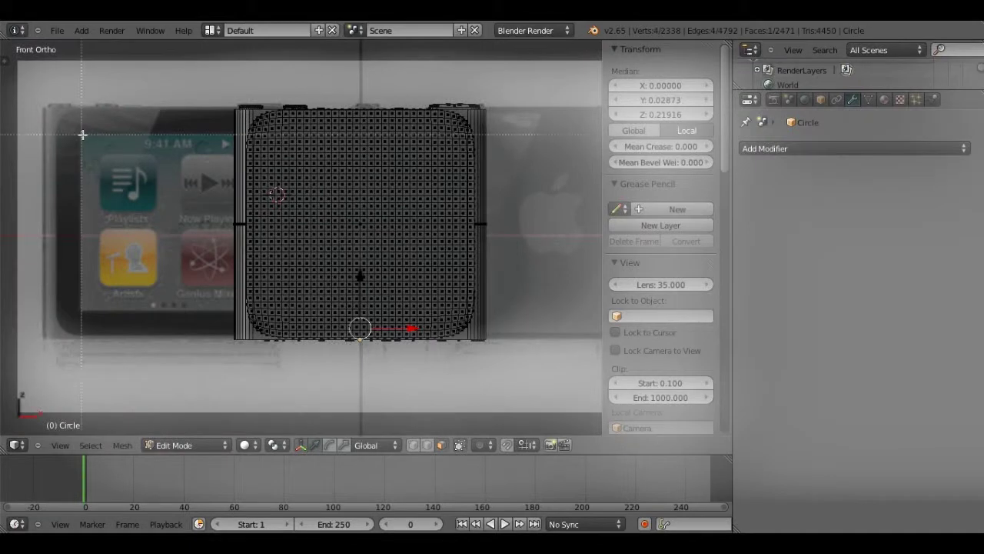
pyautogui.moveTo(82, 134); pyautogui.dragTo(567, 307)
pyautogui.moveTo(566, 308); pyautogui.dragTo(271, 142, button='middle')
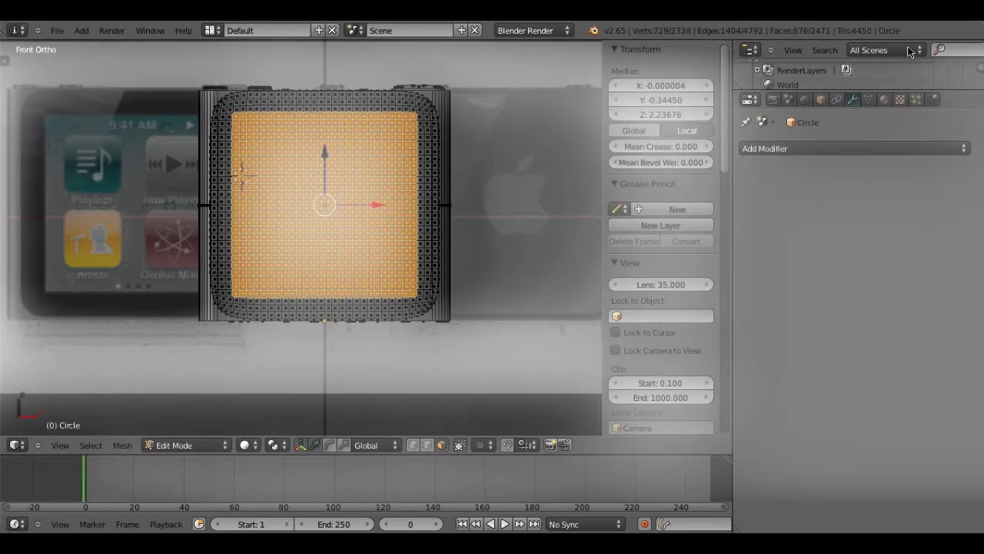
# Create a new material named 'screen' and assign it to the display faces
pyautogui.click(884, 99)
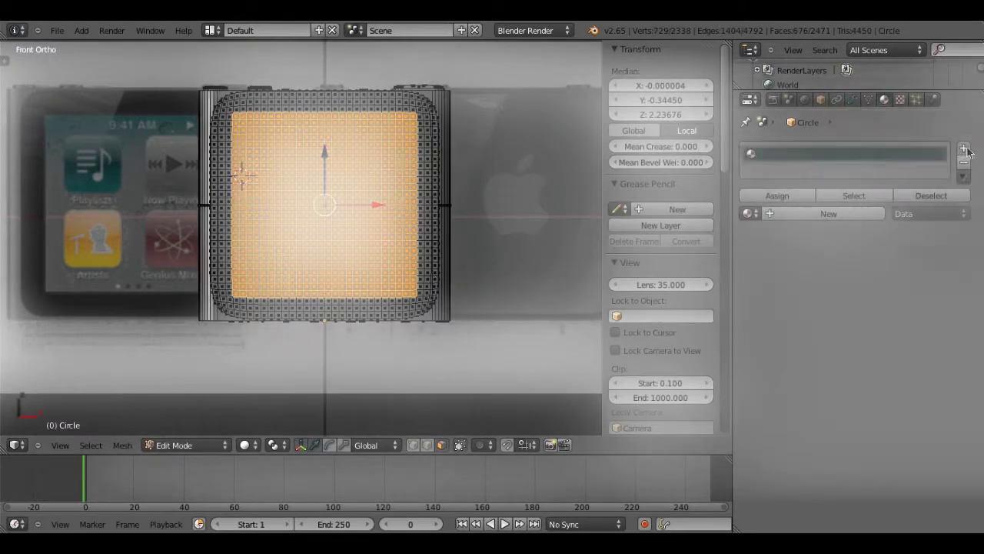
pyautogui.click(788, 213)
pyautogui.write('n')
pyautogui.press('Return')
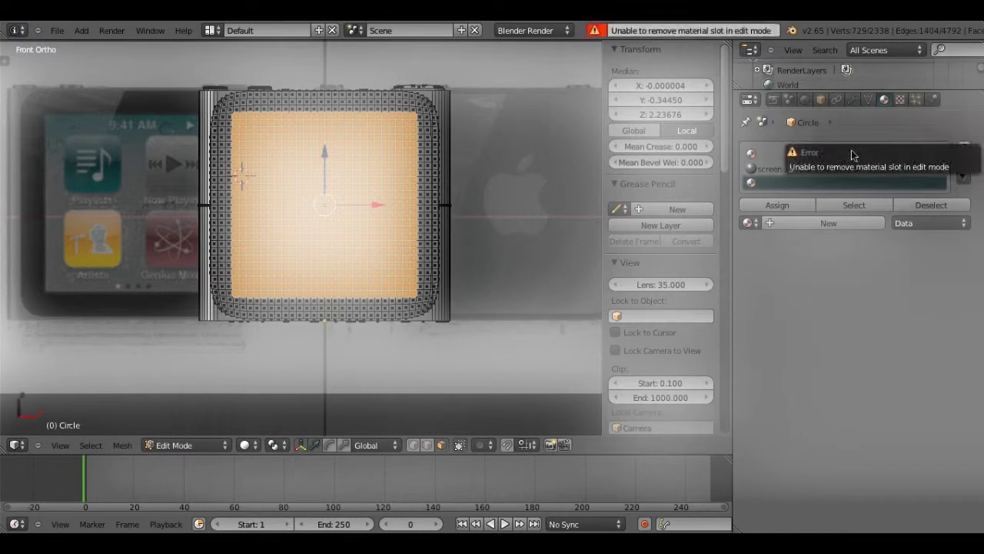
pyautogui.press('Tab')
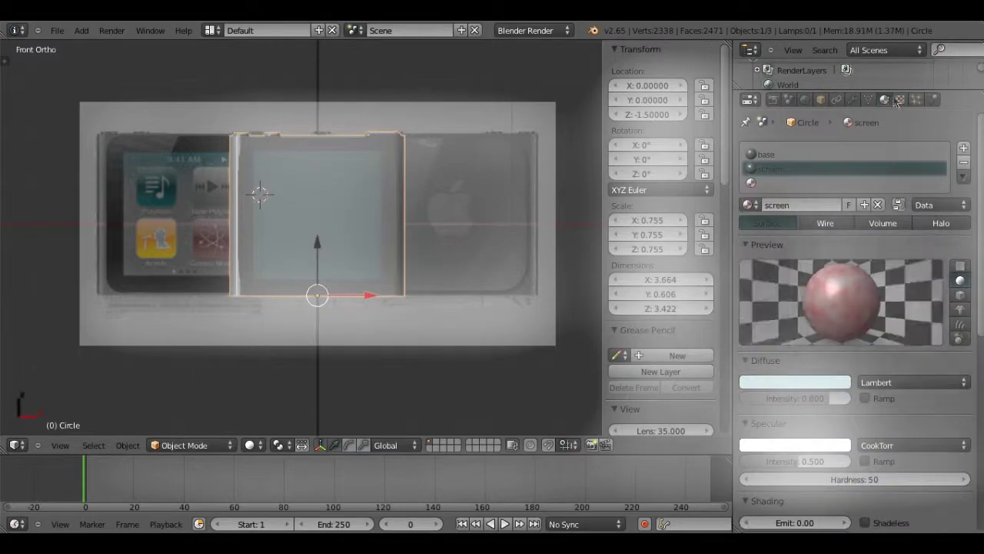
# Add the screen.png texture and project the display UVs from the front view
pyautogui.click(899, 99)
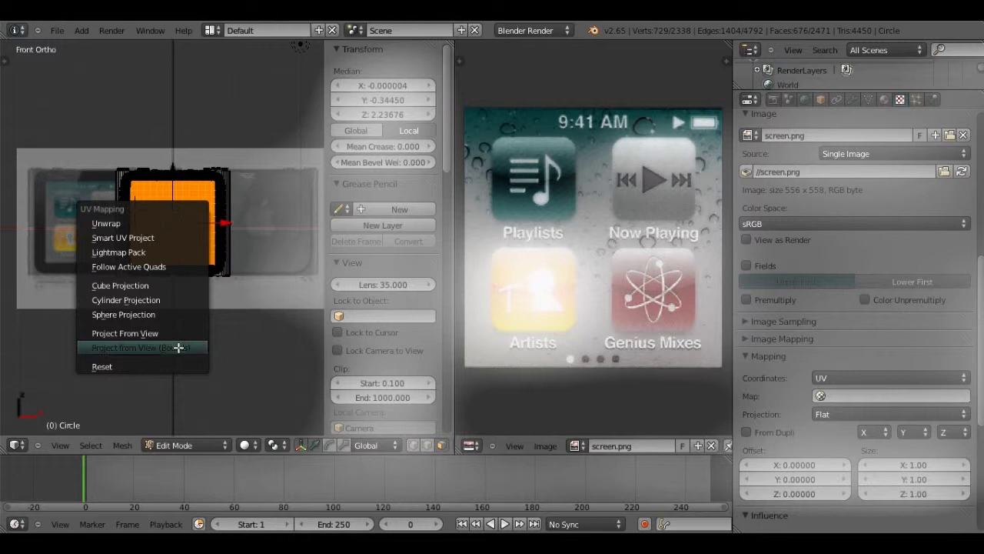
pyautogui.click(178, 348)
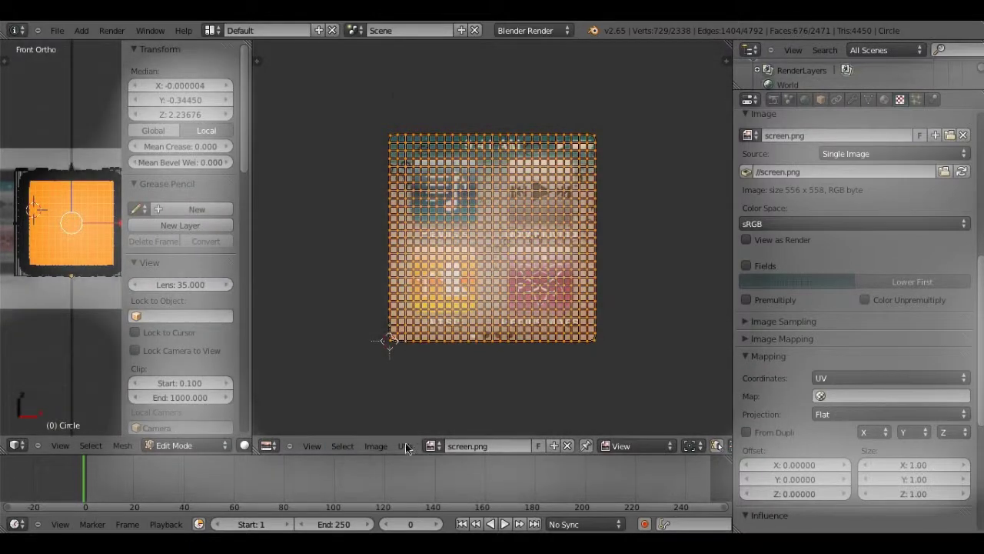
pyautogui.click(406, 445)
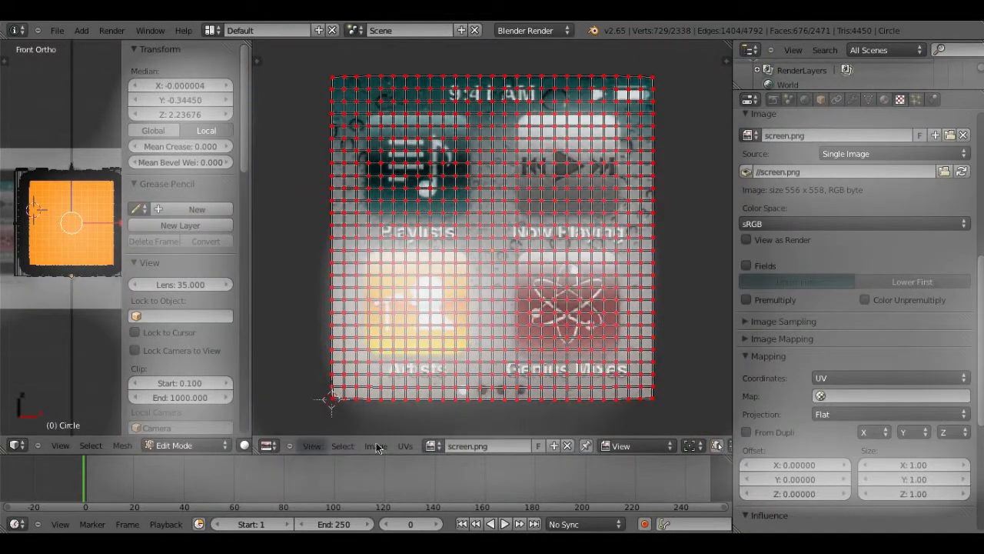
pyautogui.click(376, 446)
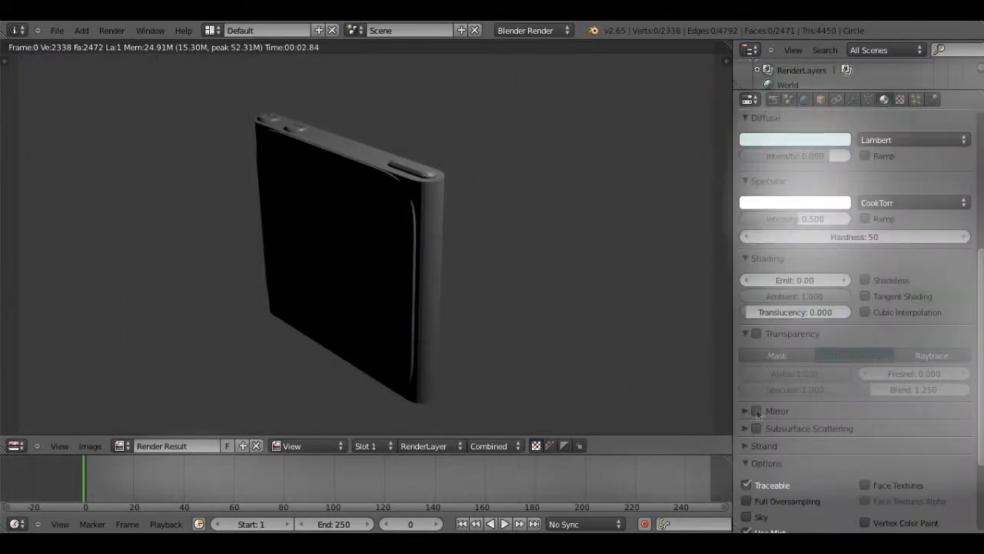
# Enable Mirror, set Emit to 0.58, tick Shadeless, and re-render the iPod
pyautogui.click(757, 411)
pyautogui.write('.58')
pyautogui.press('Return')
pyautogui.press('F12')
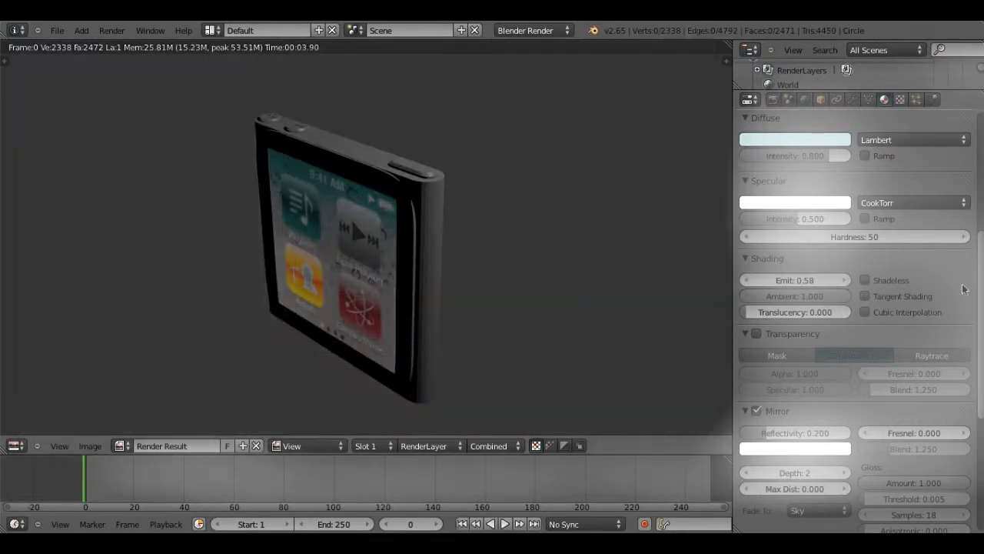
pyautogui.click(864, 280)
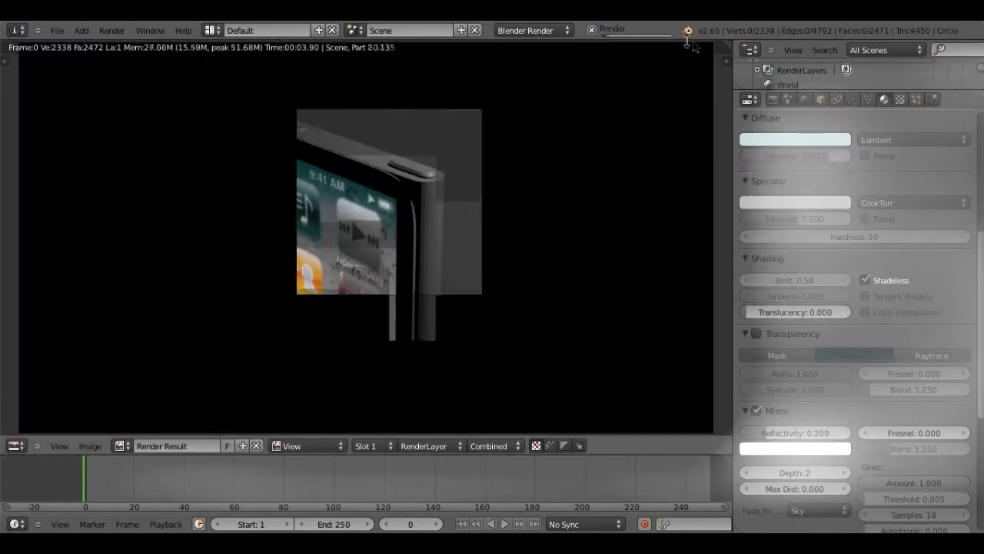
pyautogui.press('F12')
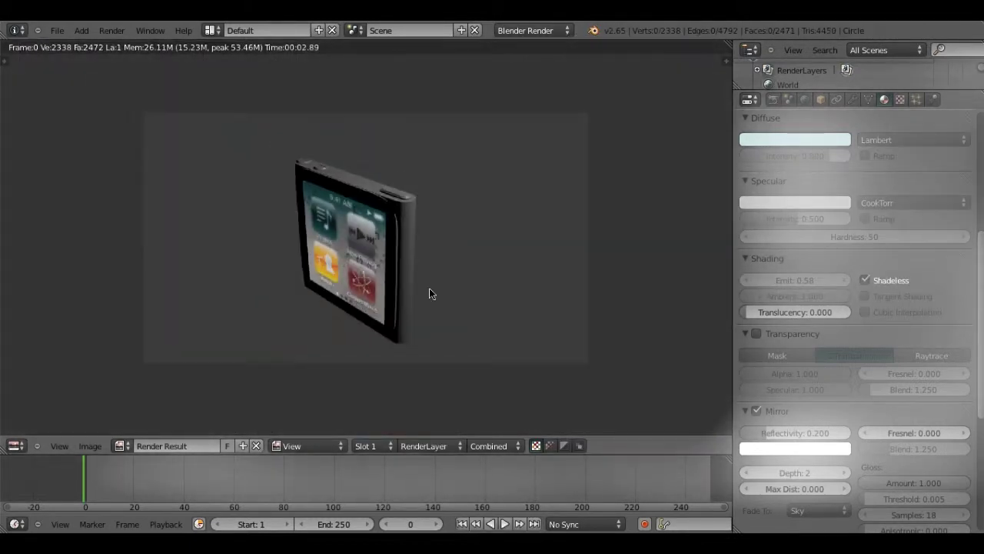